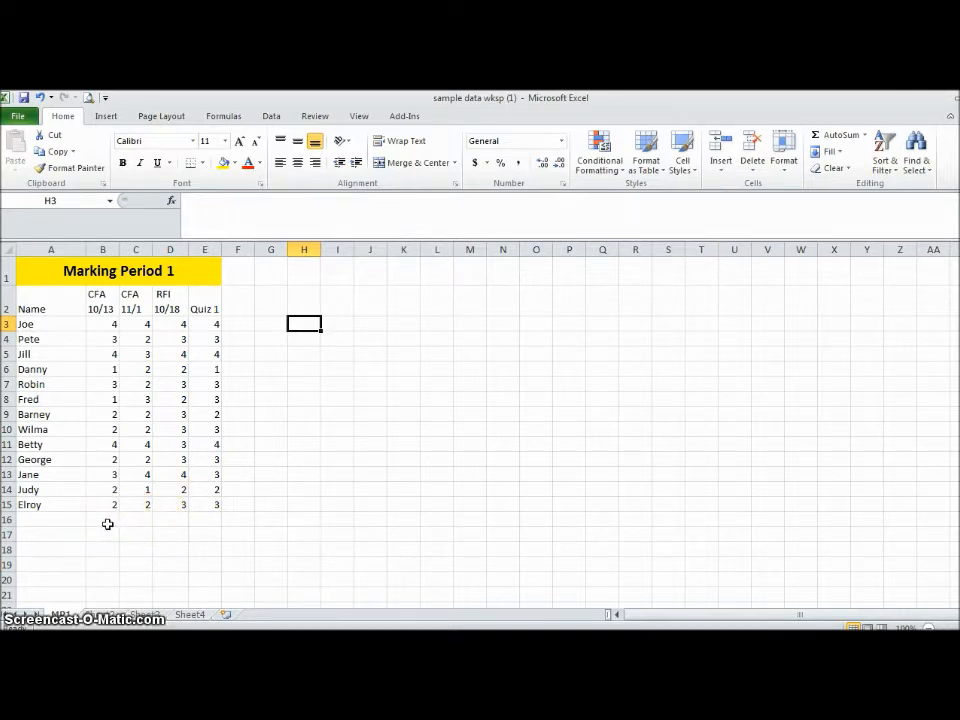
- Insert an AVERAGE function over B3:B15 into cell B16 using the Insert Function dialog
click(107, 524)
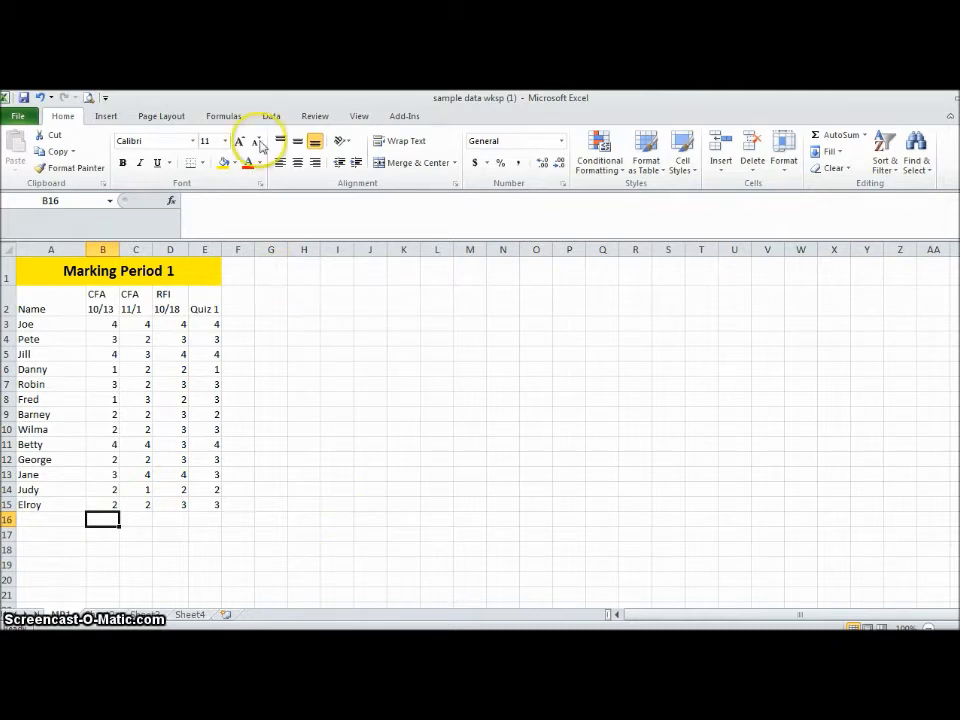
click(173, 203)
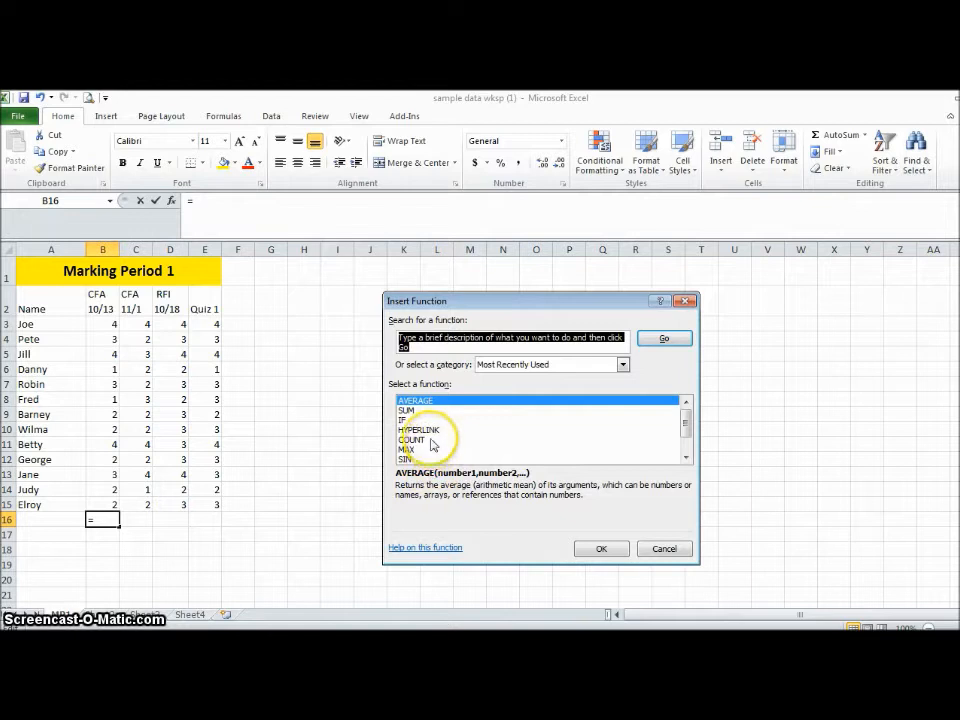
click(600, 550)
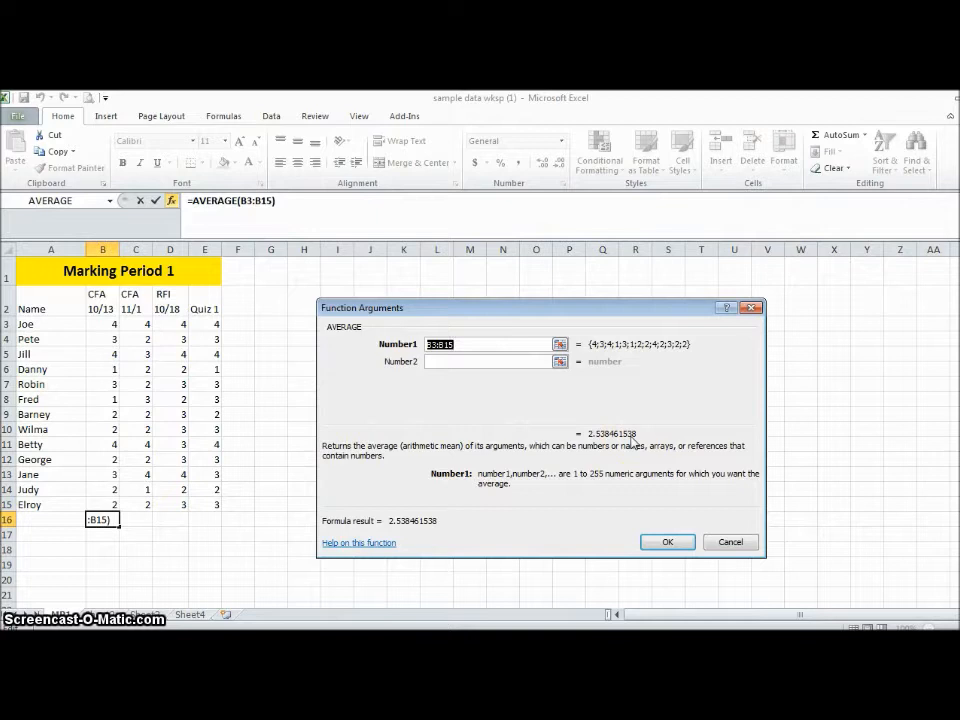
click(668, 541)
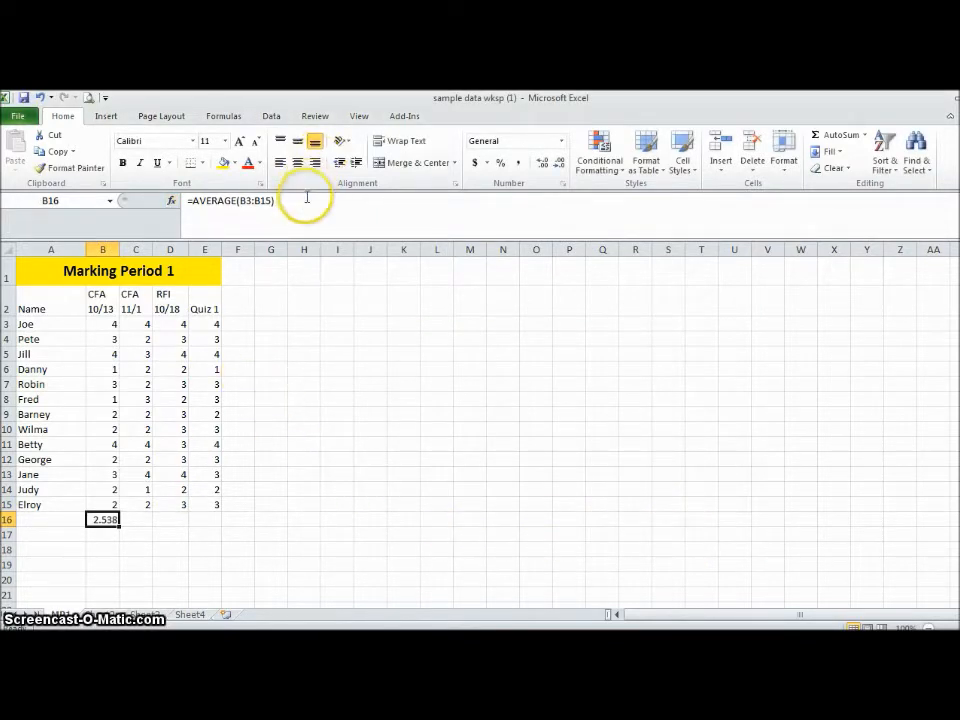
- Clear cell B16 and write the formula =AVERAGE(B3:B15) directly in it
key(Delete)
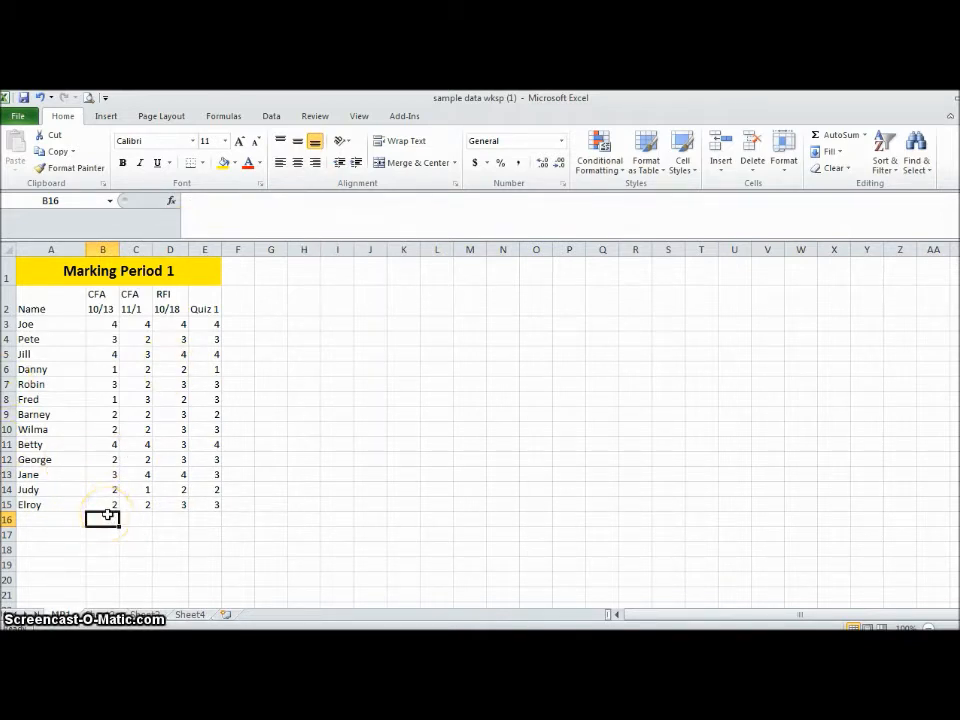
text(=a)
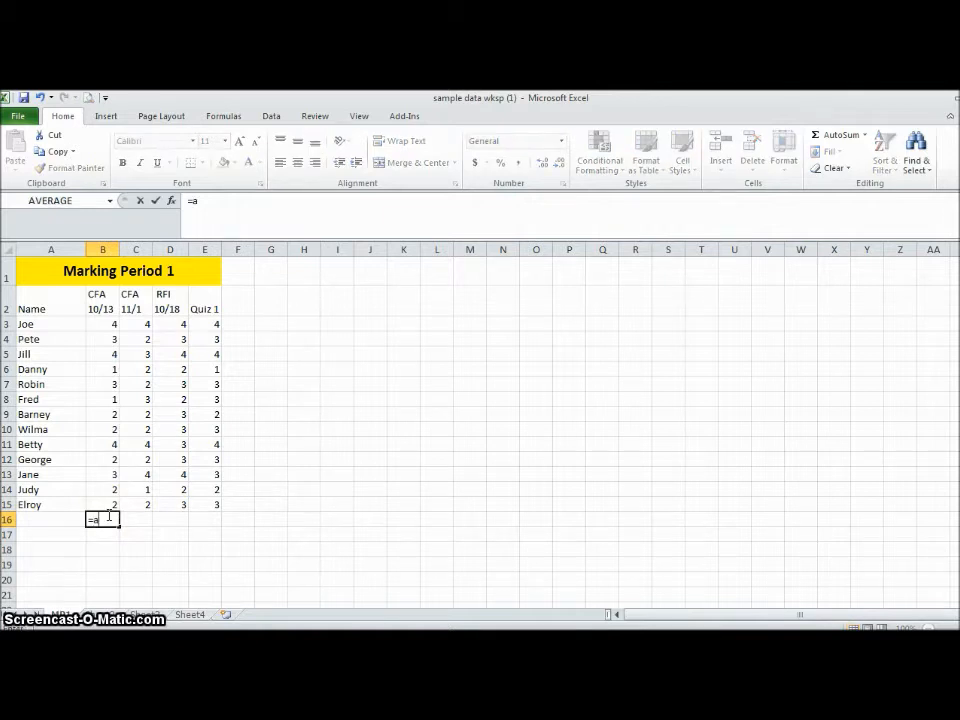
text(ve)
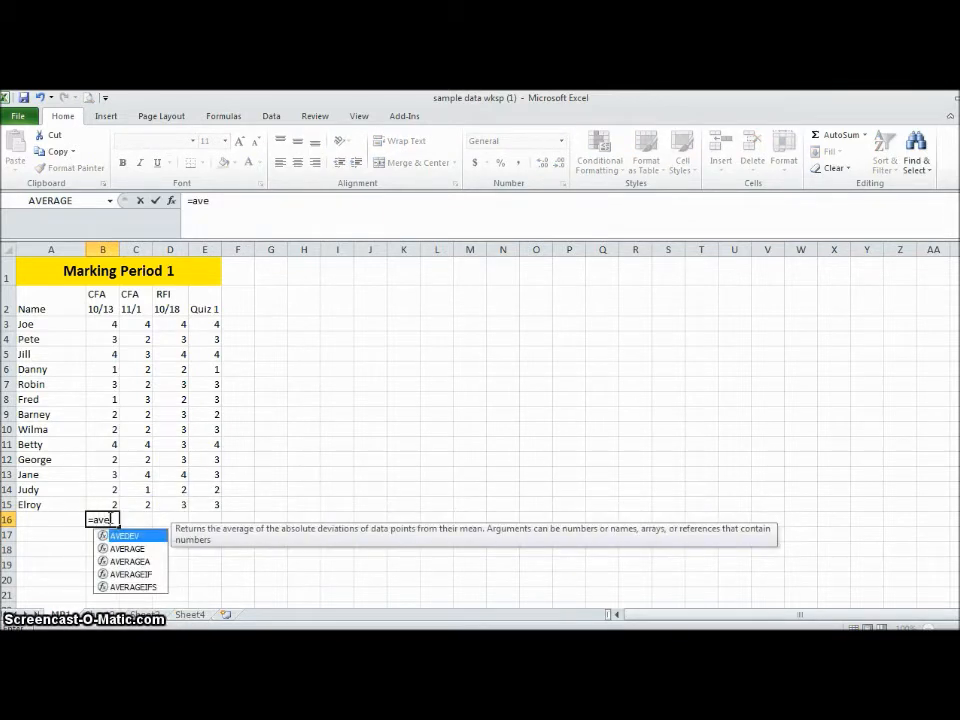
text(r)
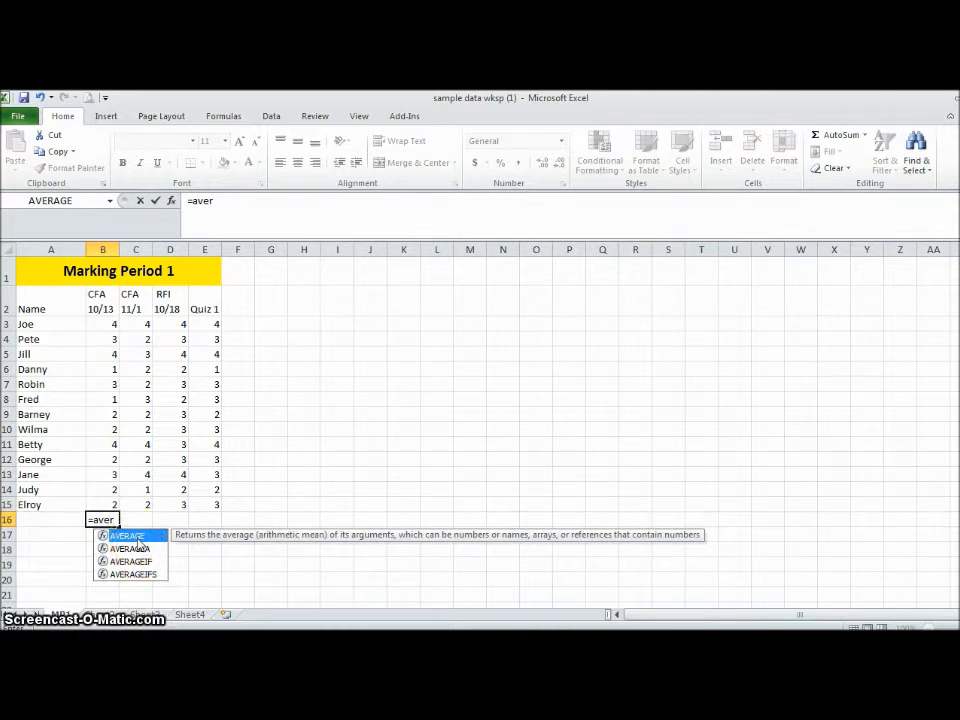
double_click(138, 540)
drag(104, 324, 118, 504)
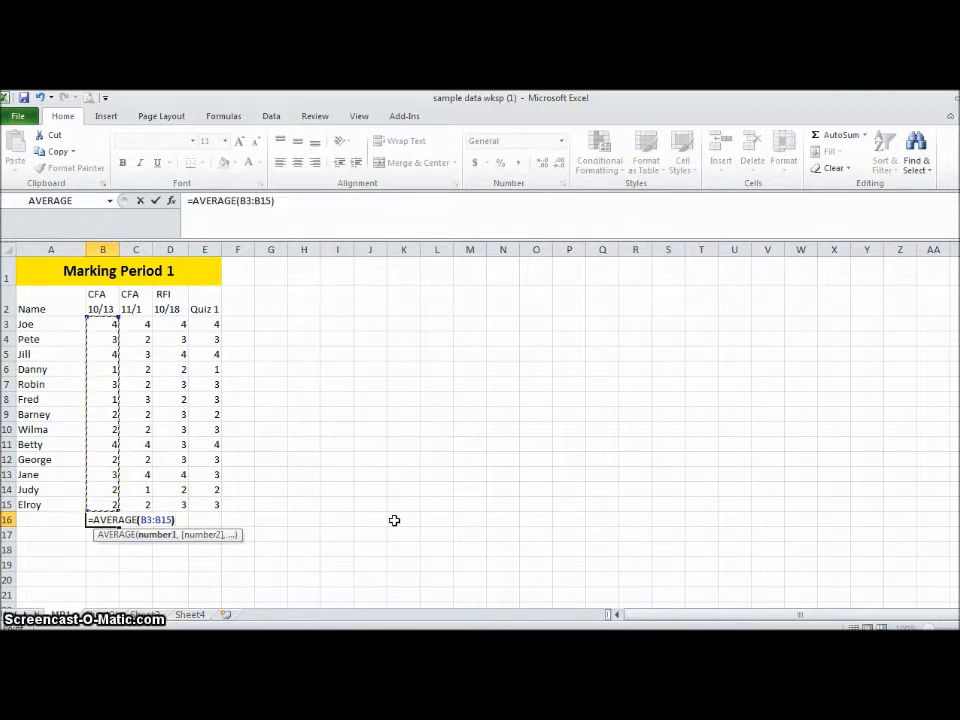
text())
key(Return)
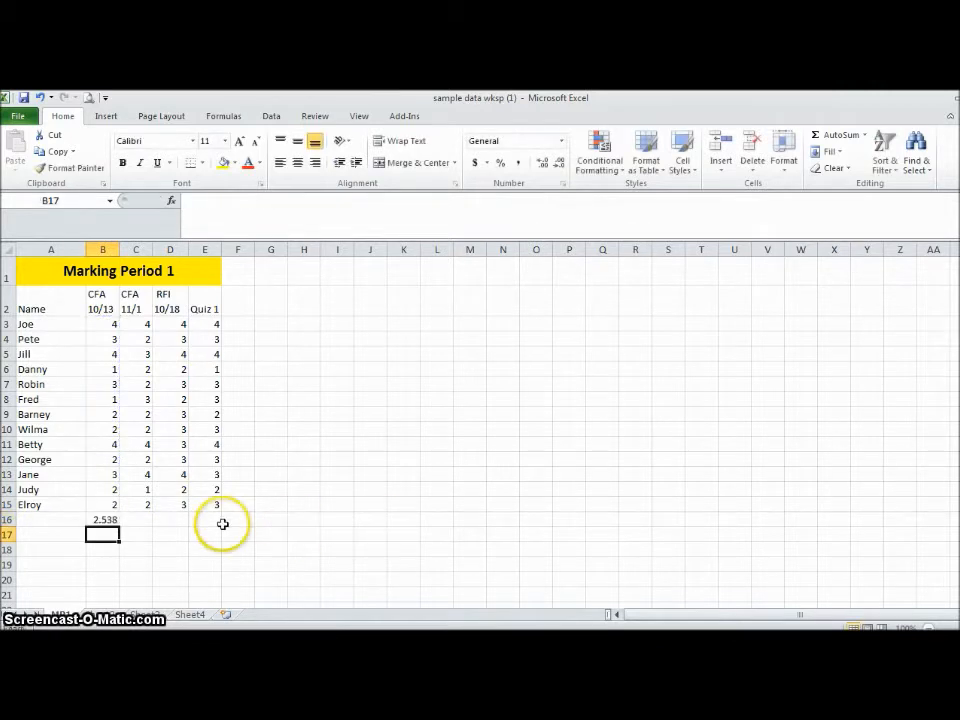
- Clear cell B16 and use AutoSum's Average option there to average the range B3:B15
click(101, 520)
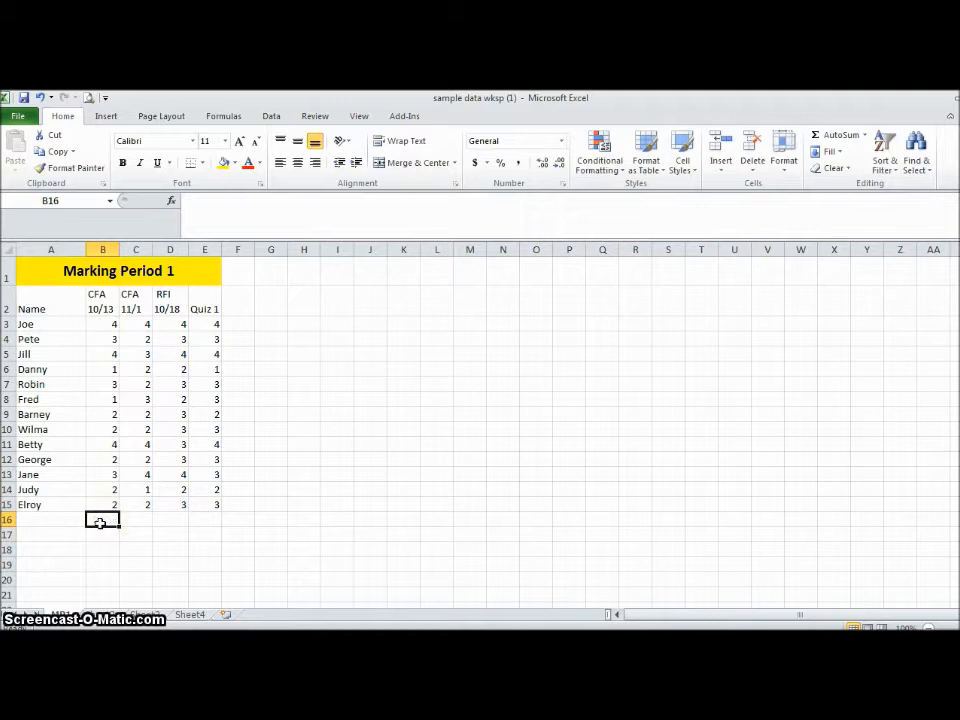
click(221, 117)
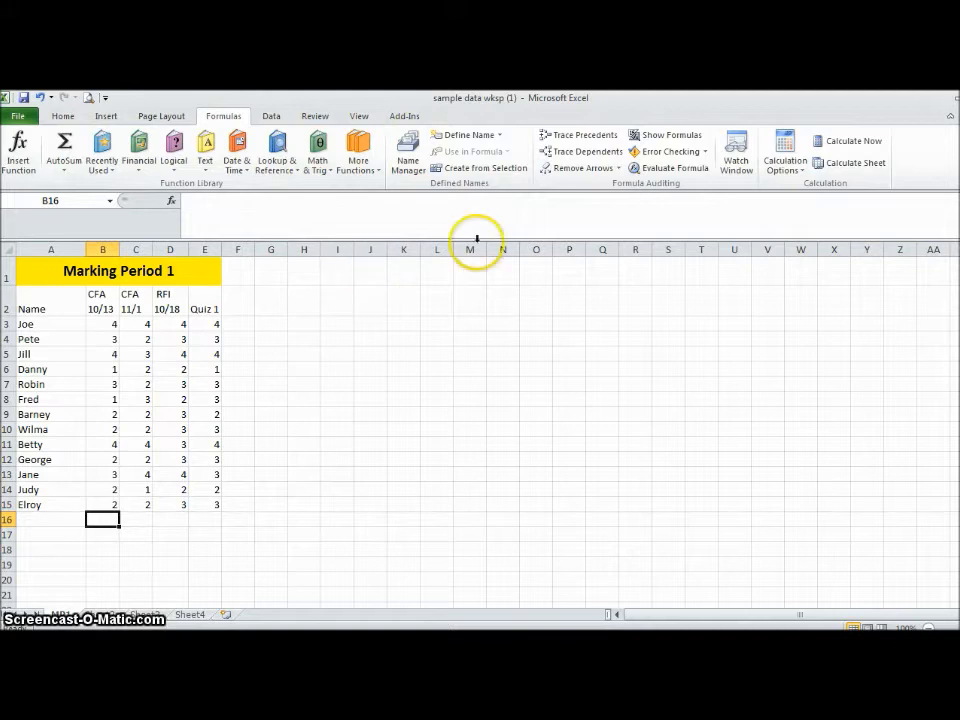
click(63, 116)
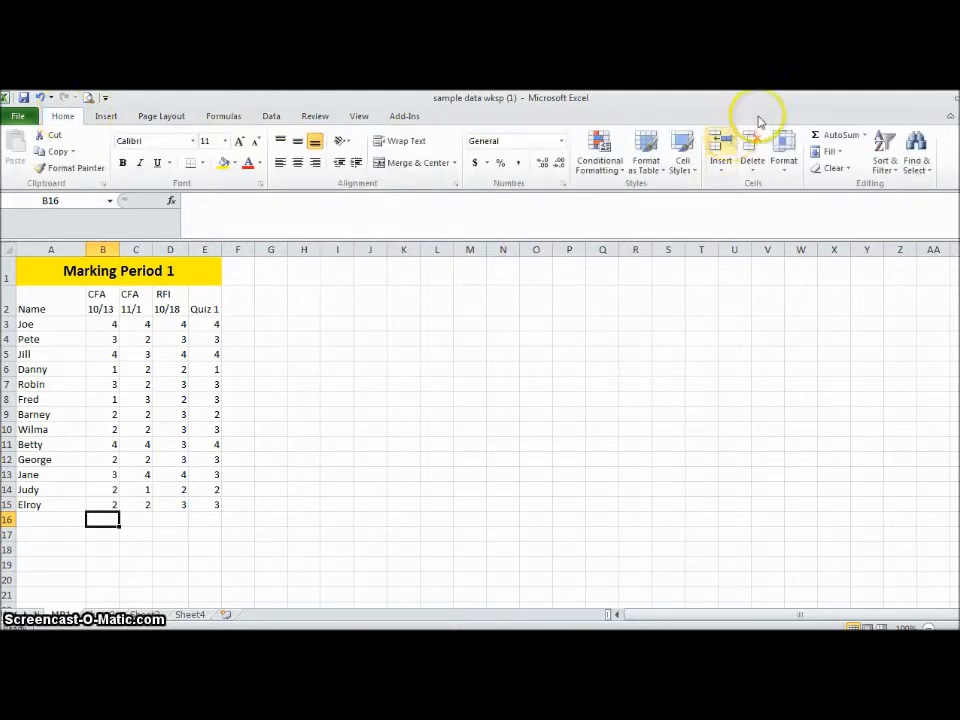
click(866, 135)
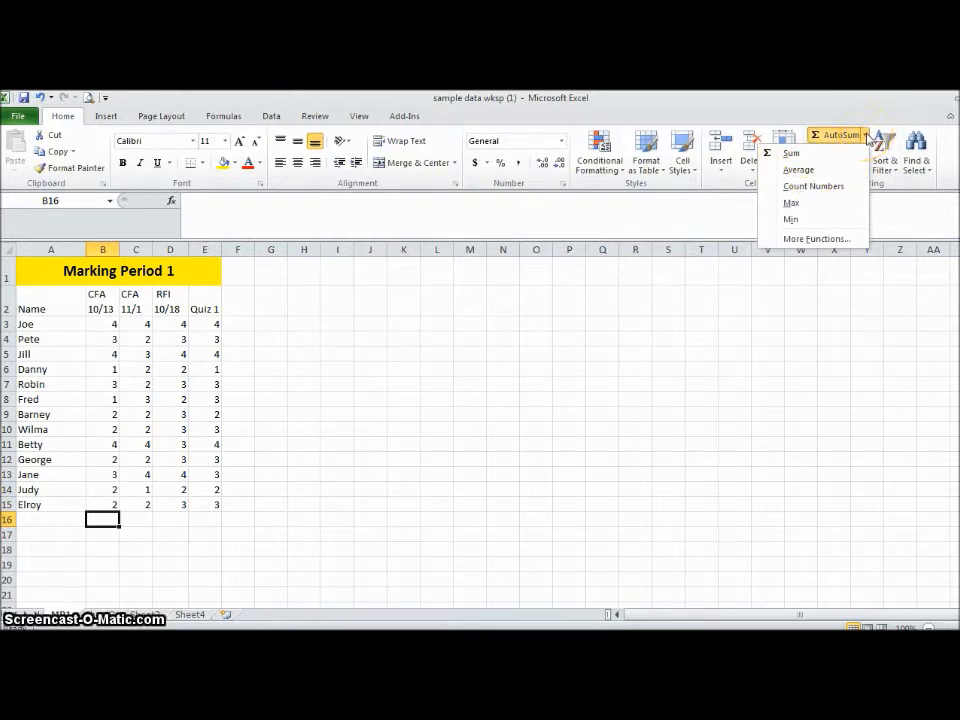
click(797, 169)
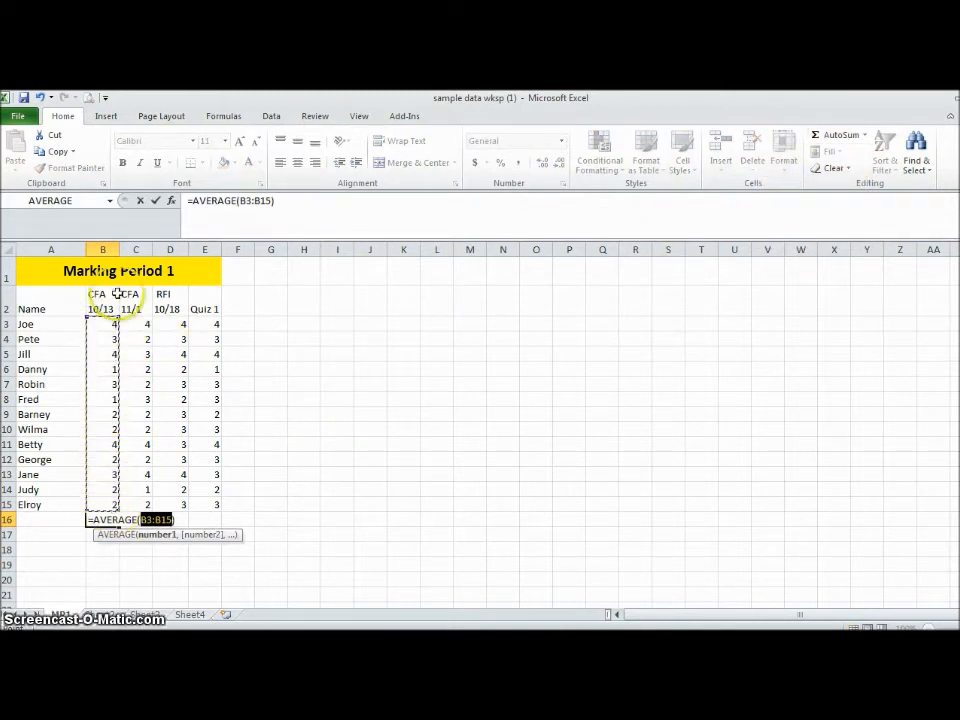
drag(108, 323, 206, 497)
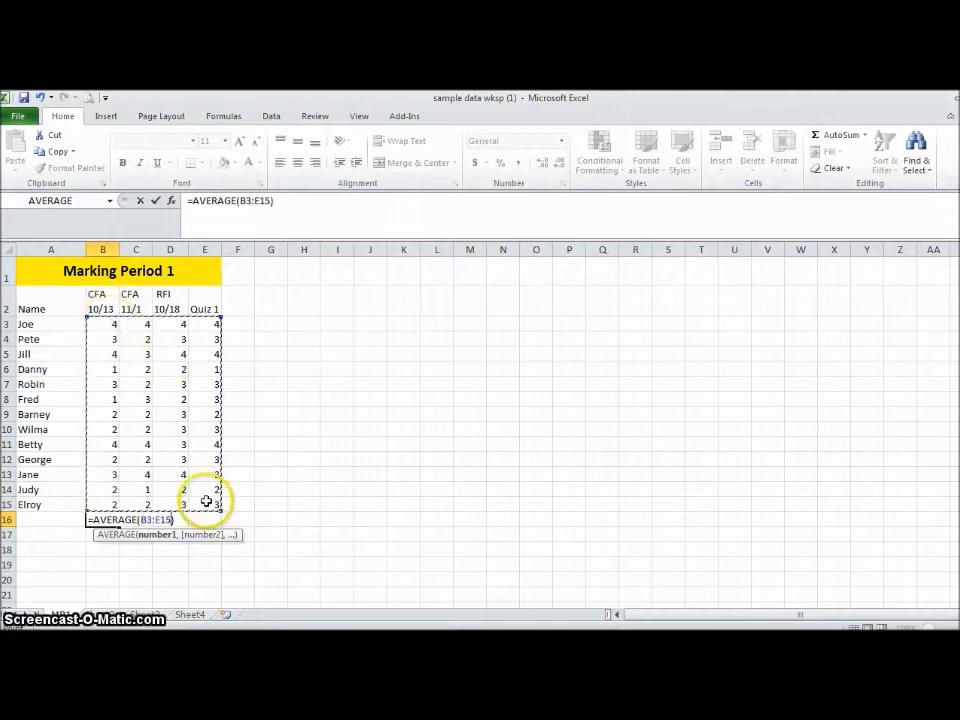
drag(94, 321, 111, 510)
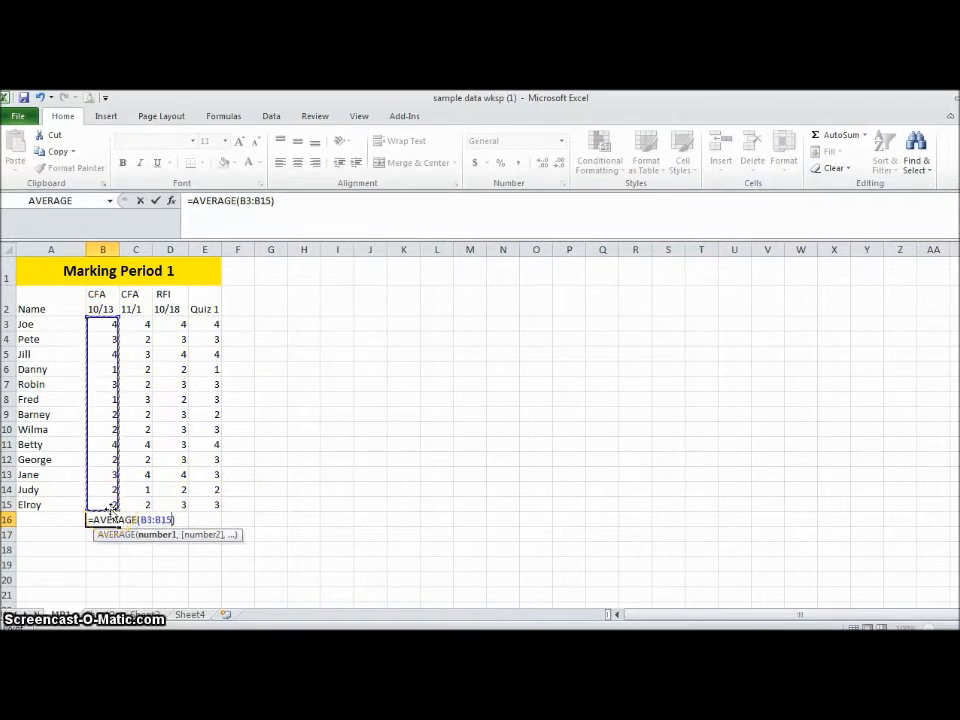
key(Return)
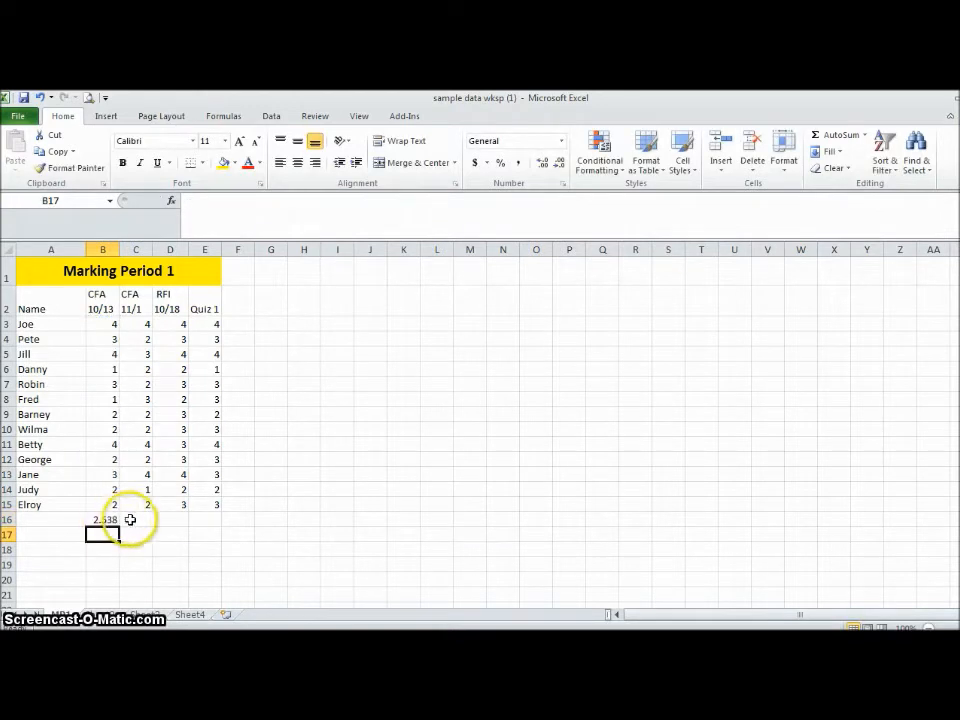
- Copy the average formula from B16 and paste it into C16 for the CFA 11/1 column
click(133, 519)
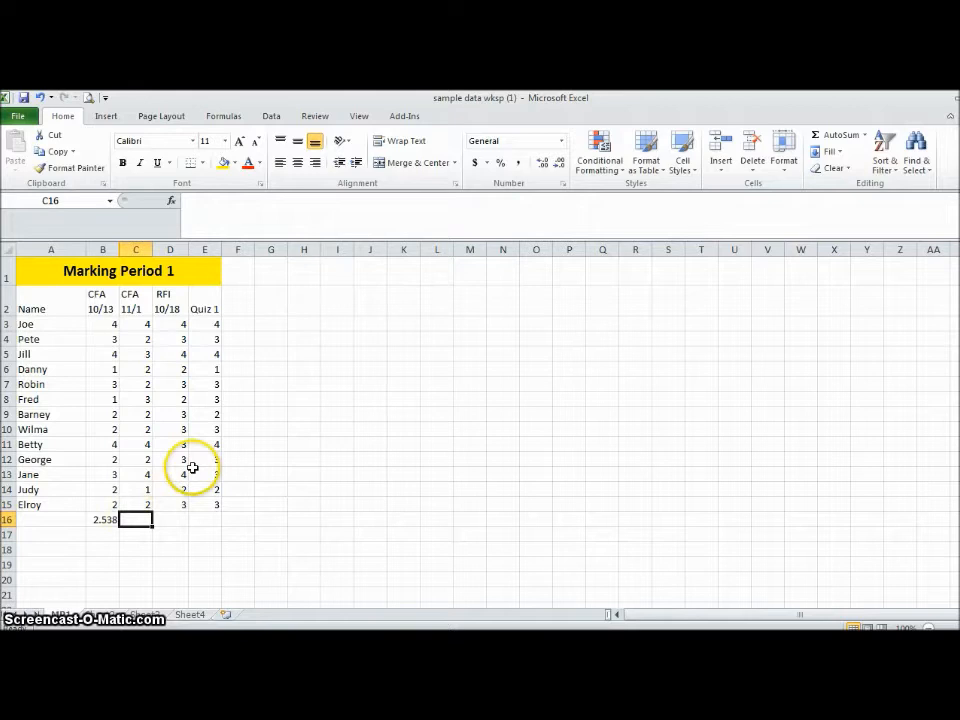
click(104, 520)
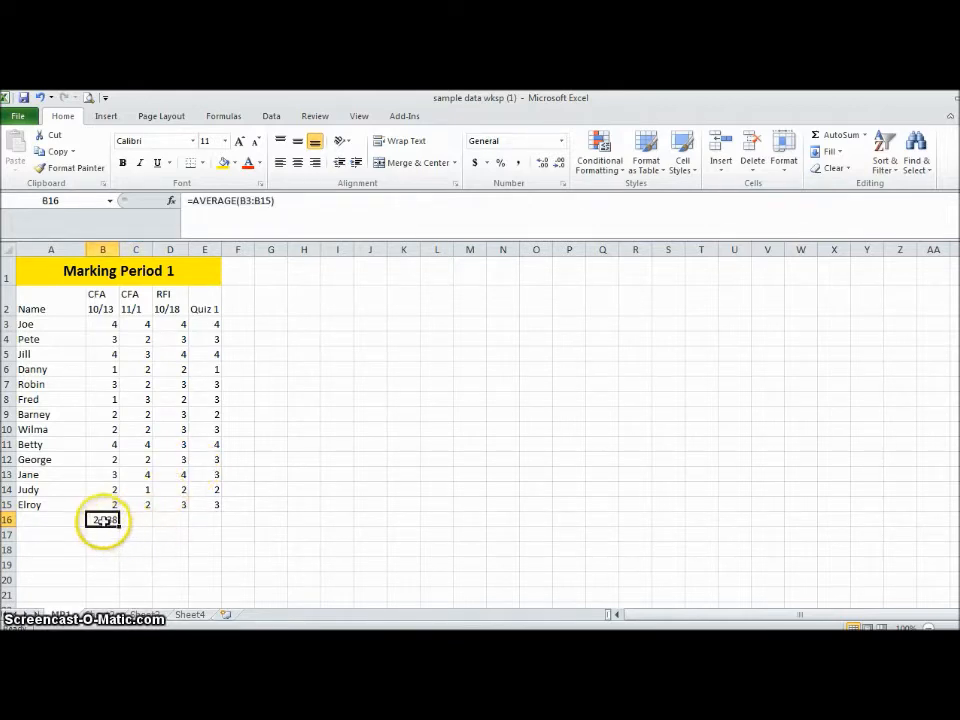
right_click(104, 520)
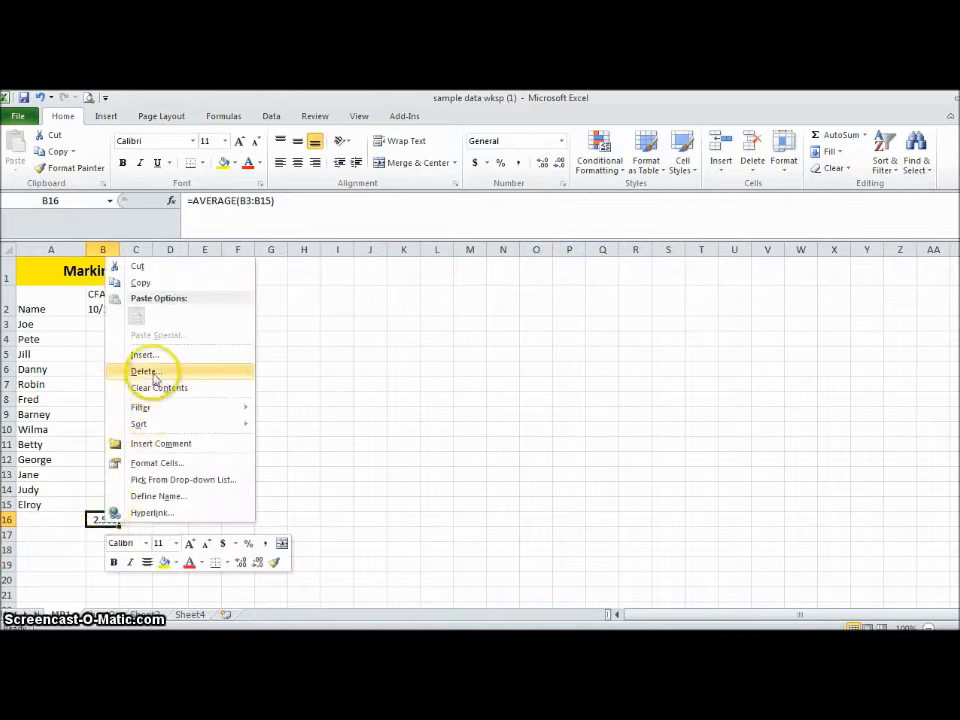
click(145, 283)
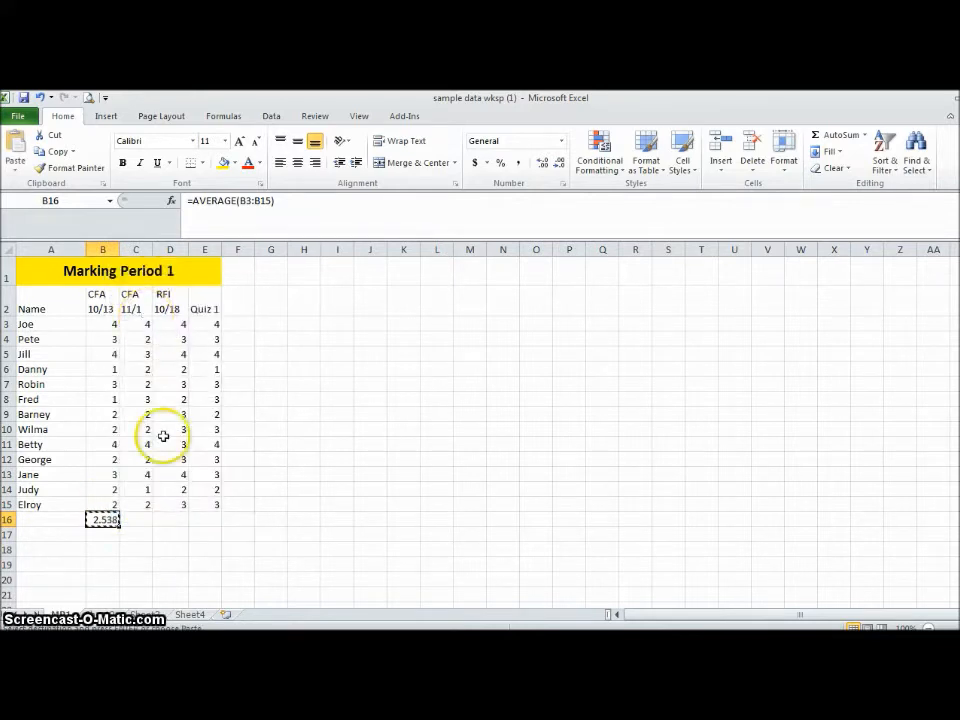
click(140, 517)
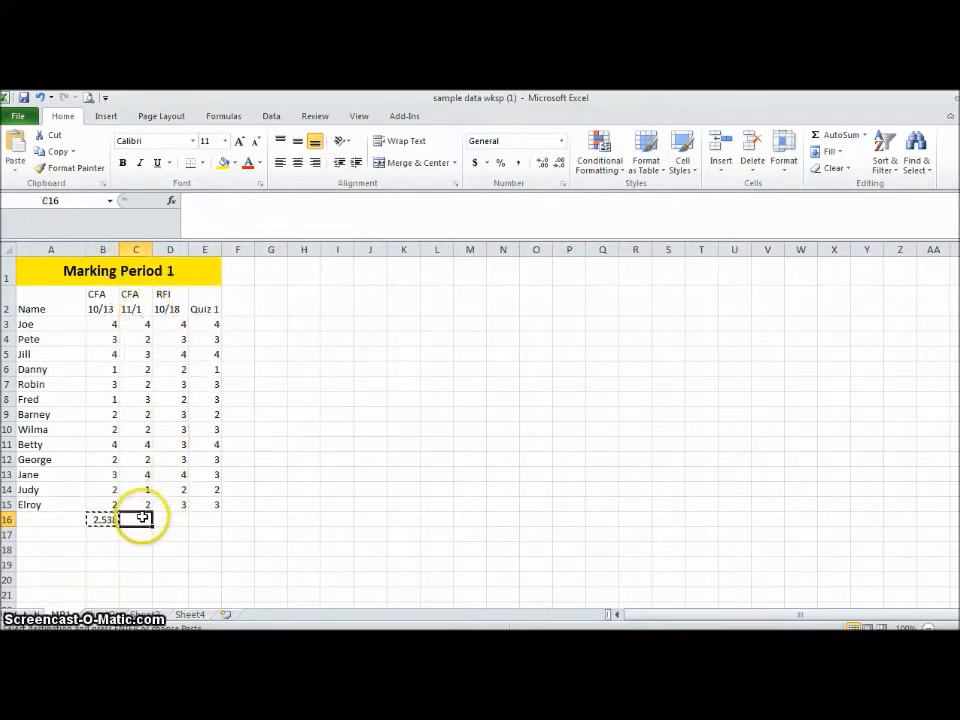
click(18, 143)
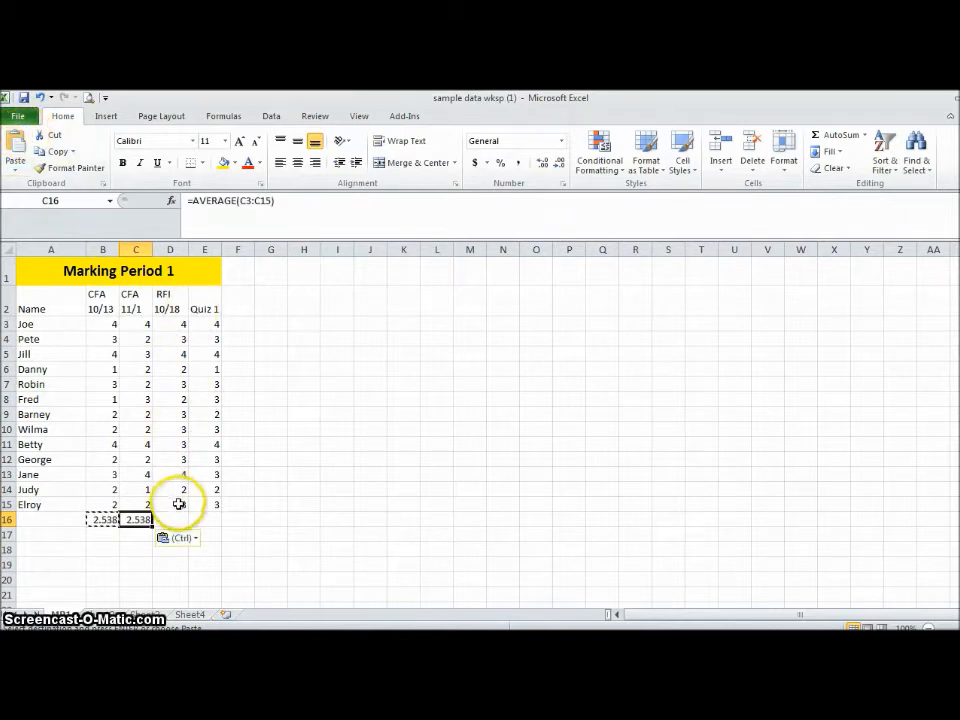
click(90, 520)
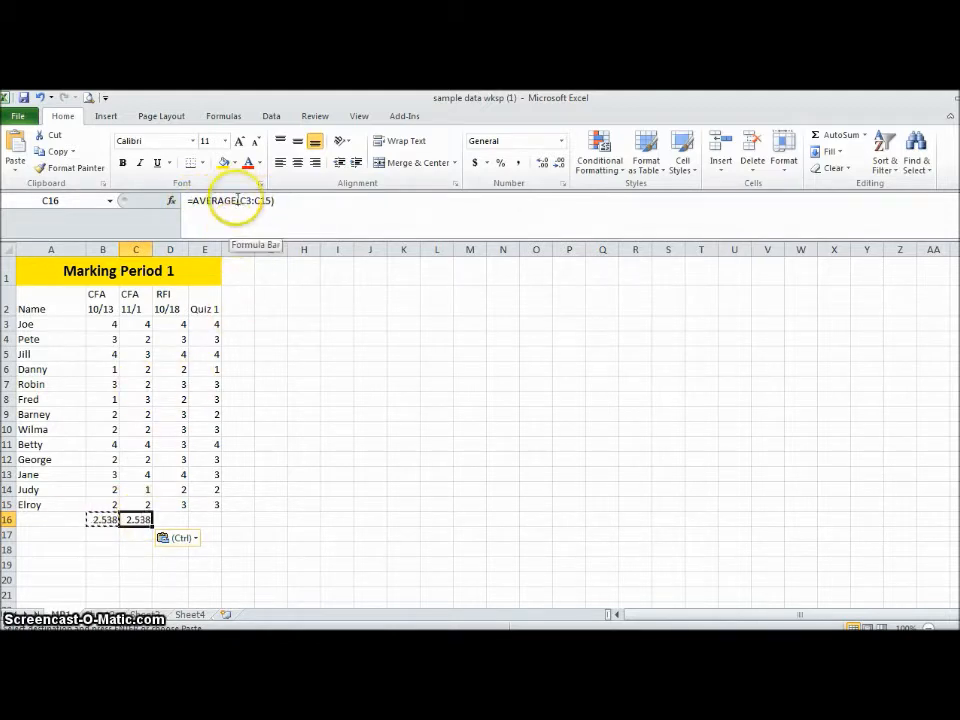
- Change the score in cell C4 to 4 to test the column average, and undo the change
click(142, 341)
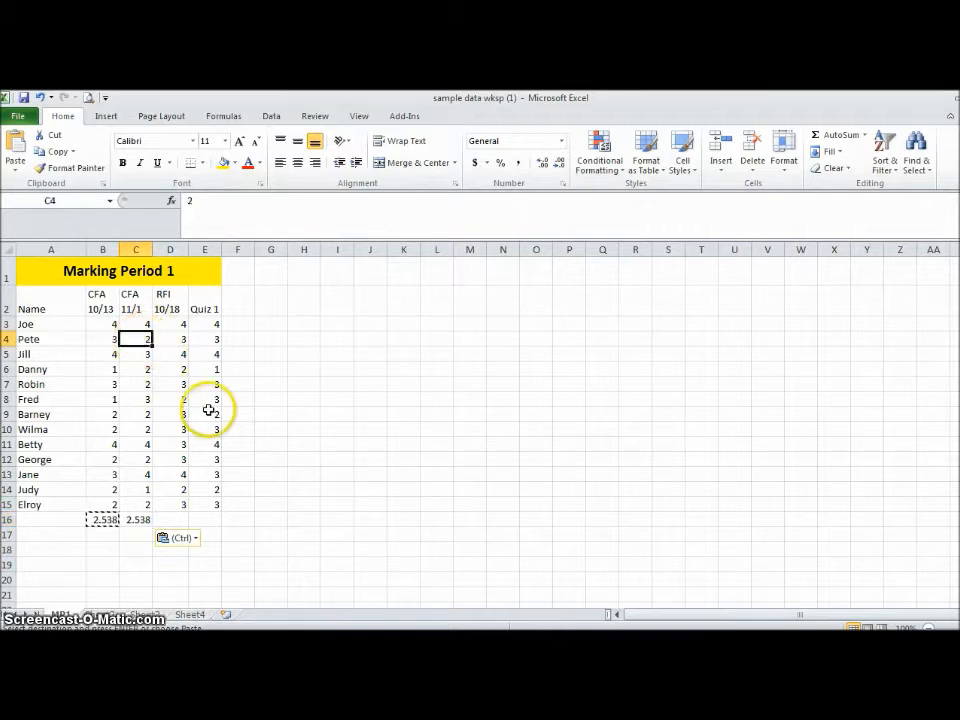
text(4)
key(Return)
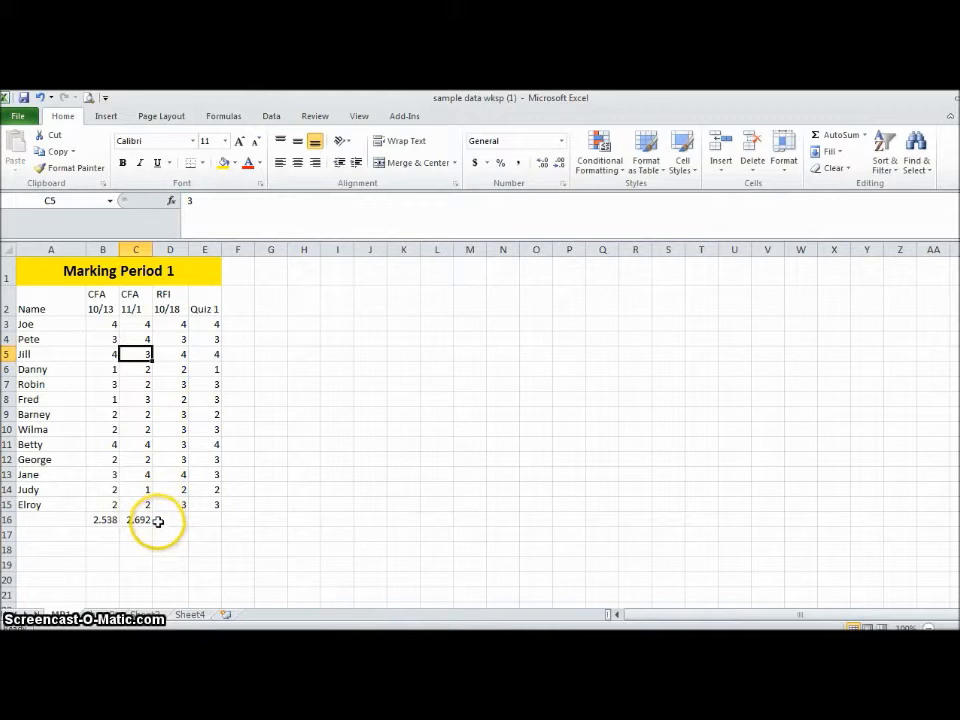
key(ctrl+z)
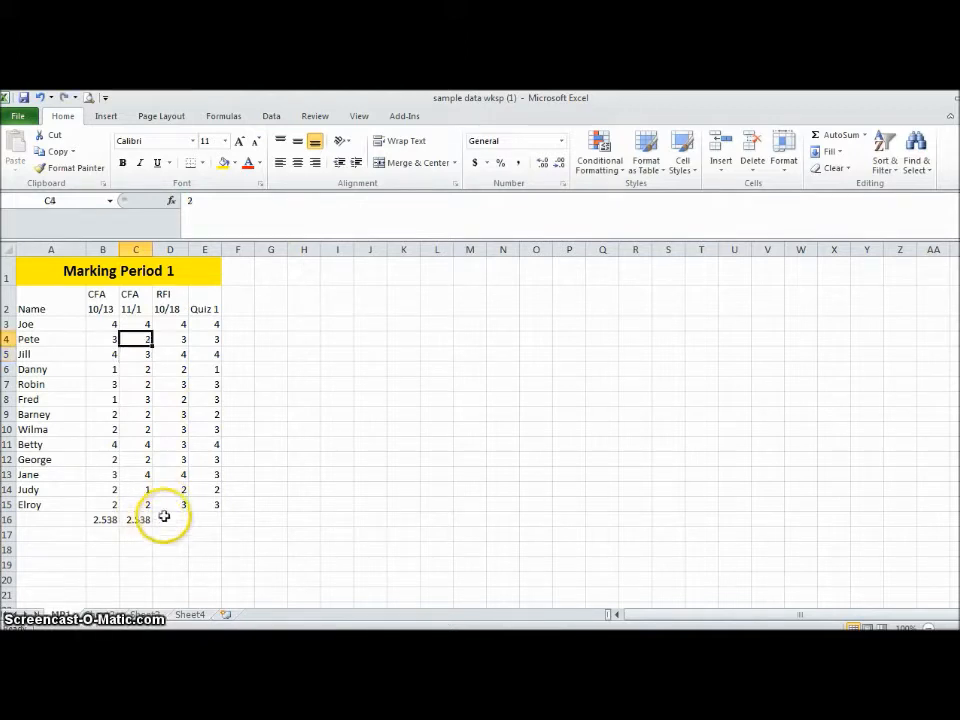
click(163, 517)
click(141, 517)
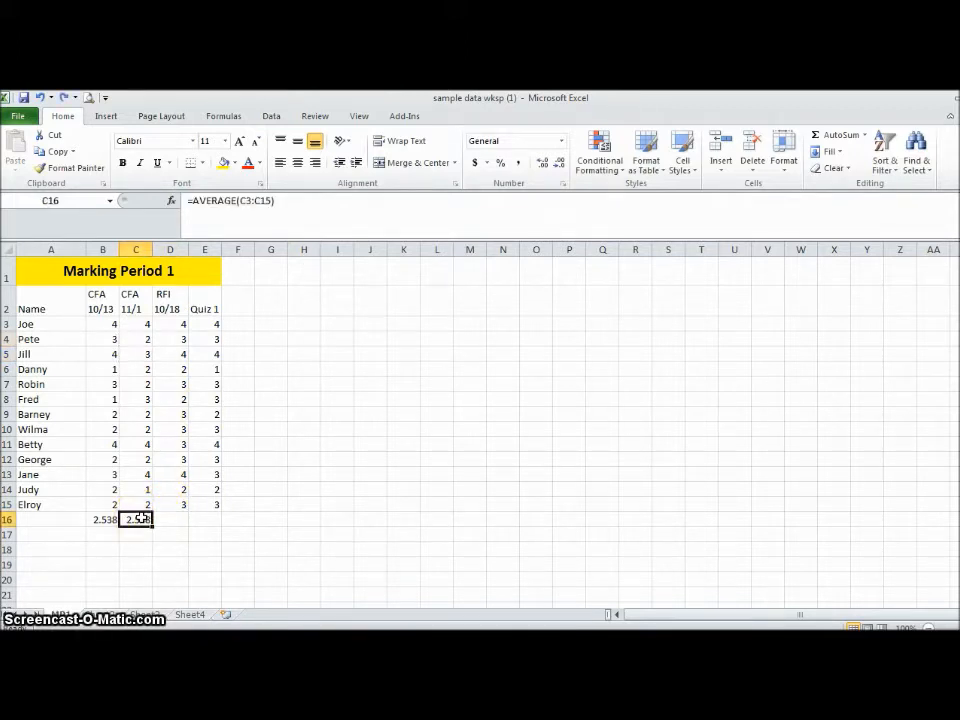
click(132, 519)
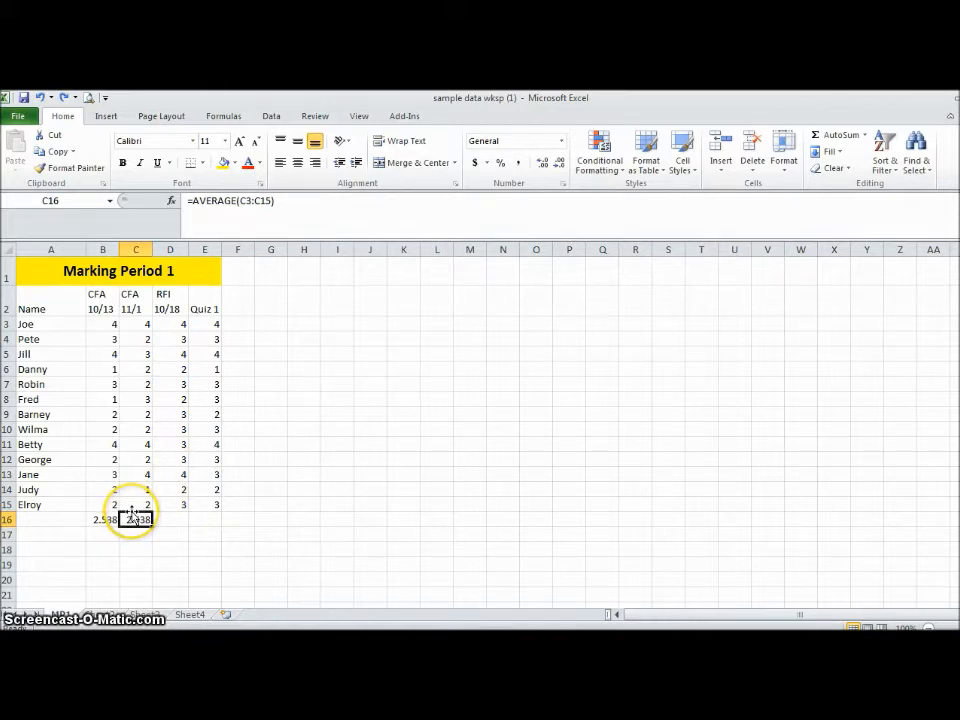
click(212, 427)
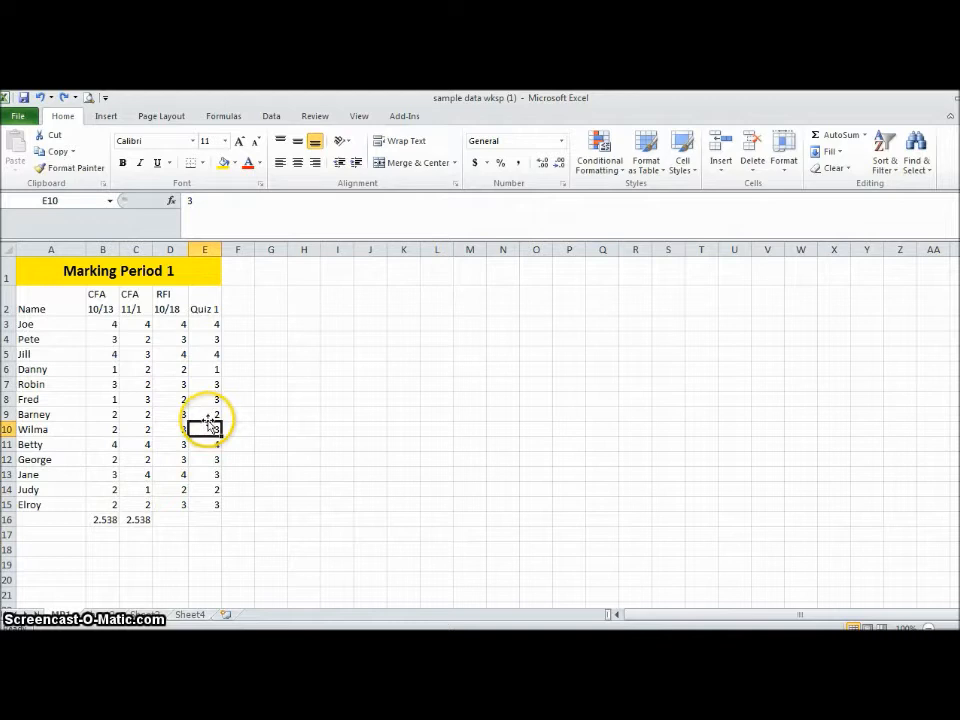
mouse_move(210, 425)
mouse_down()
mouse_move(392, 395)
mouse_move(297, 339)
mouse_move(211, 429)
mouse_up()
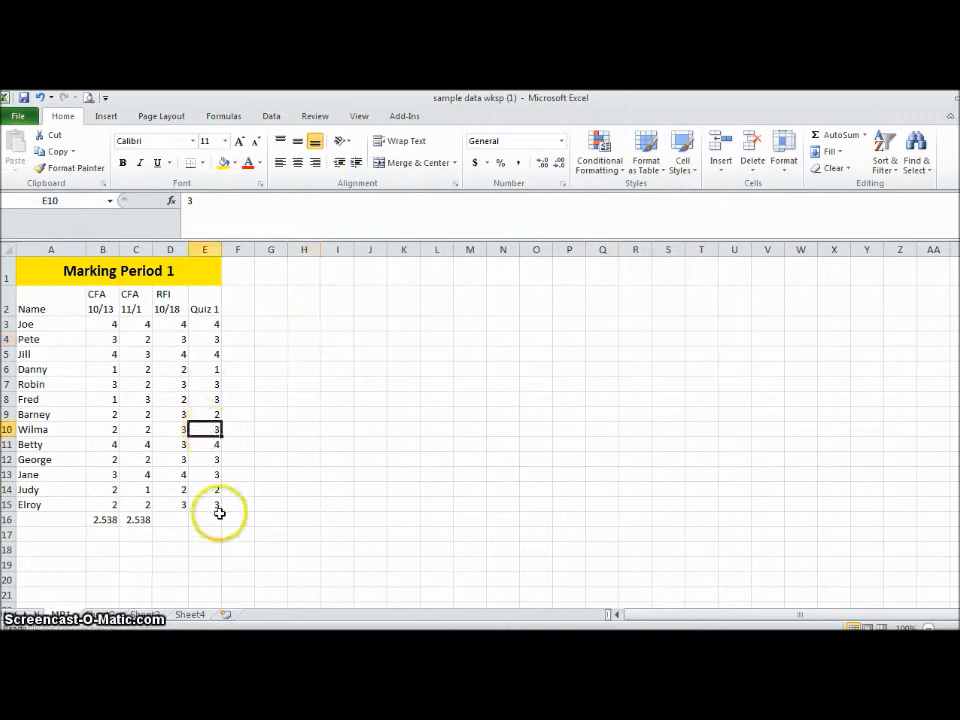
- Fill the average formula from C16 across to E16 to cover the RFI 10/18 and Quiz 1 columns
click(125, 520)
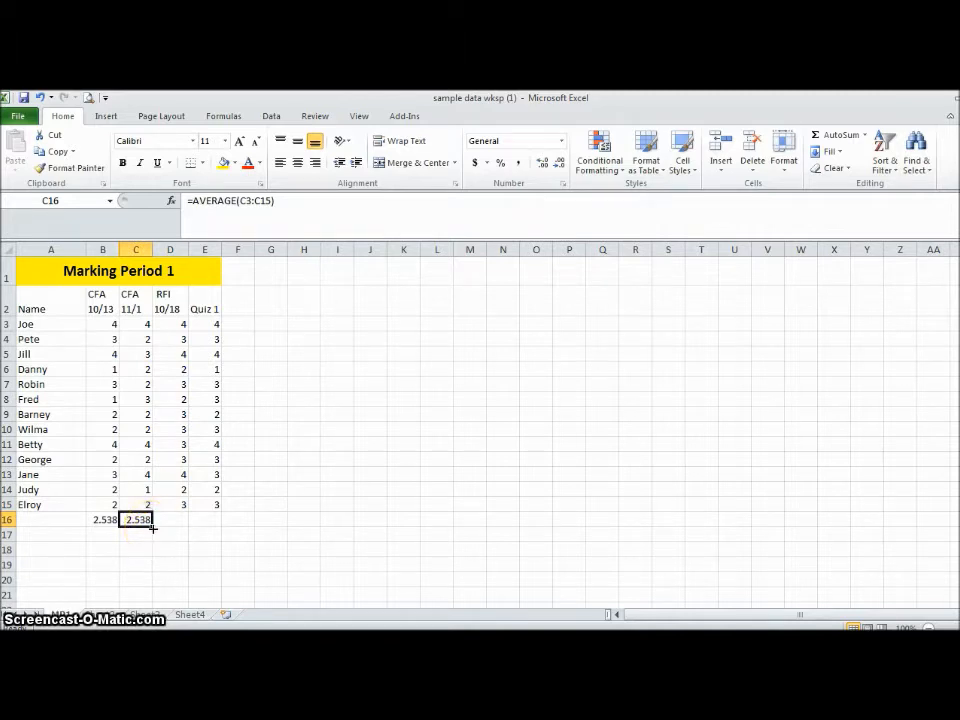
click(153, 529)
drag(153, 529, 212, 522)
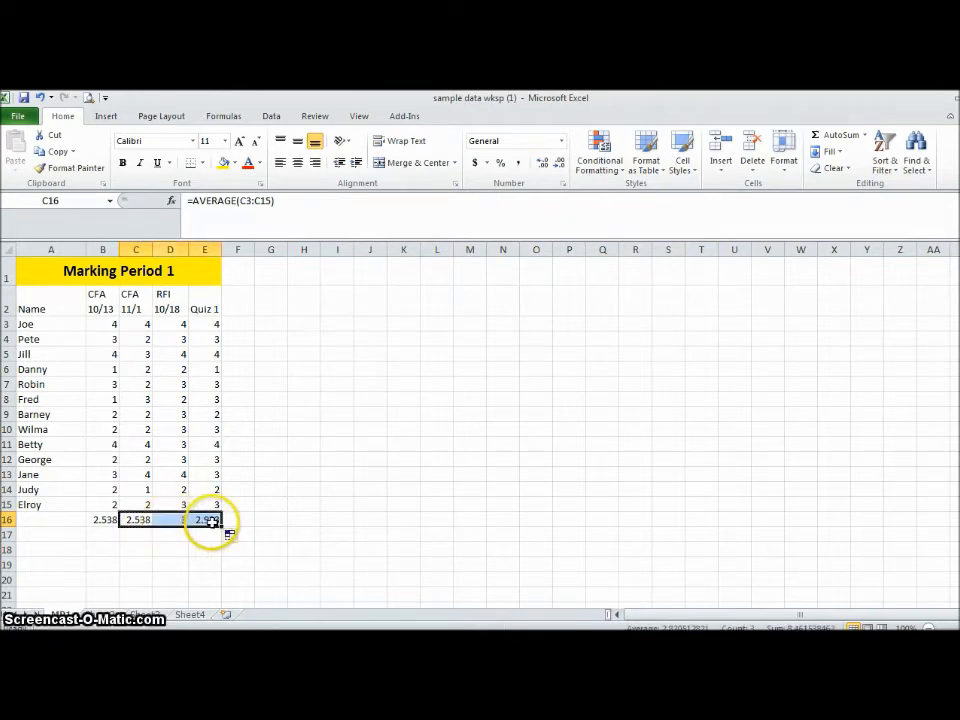
click(252, 323)
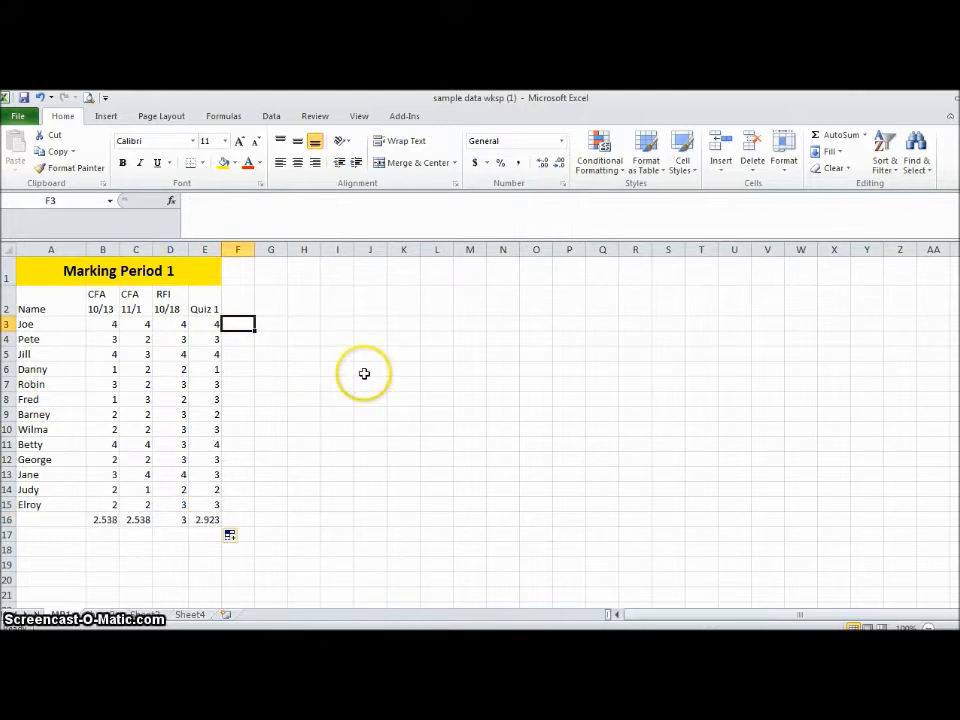
- Enter 4 in cell F3 and fill the same value down the column through F15
text(4)
key(Return)
text(+)
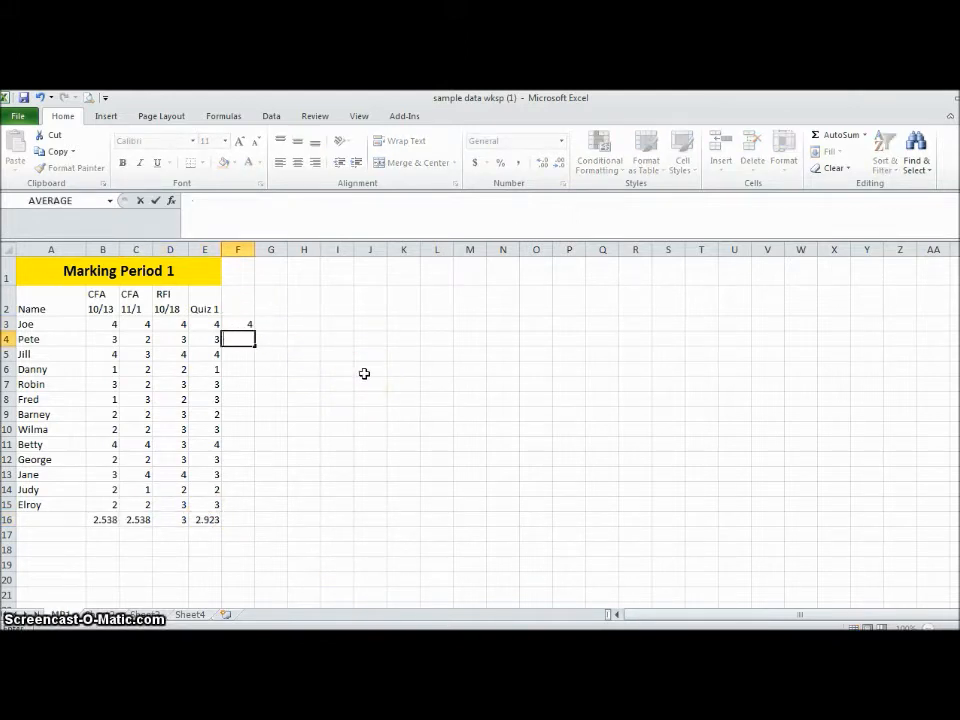
key(Escape)
click(304, 354)
click(247, 325)
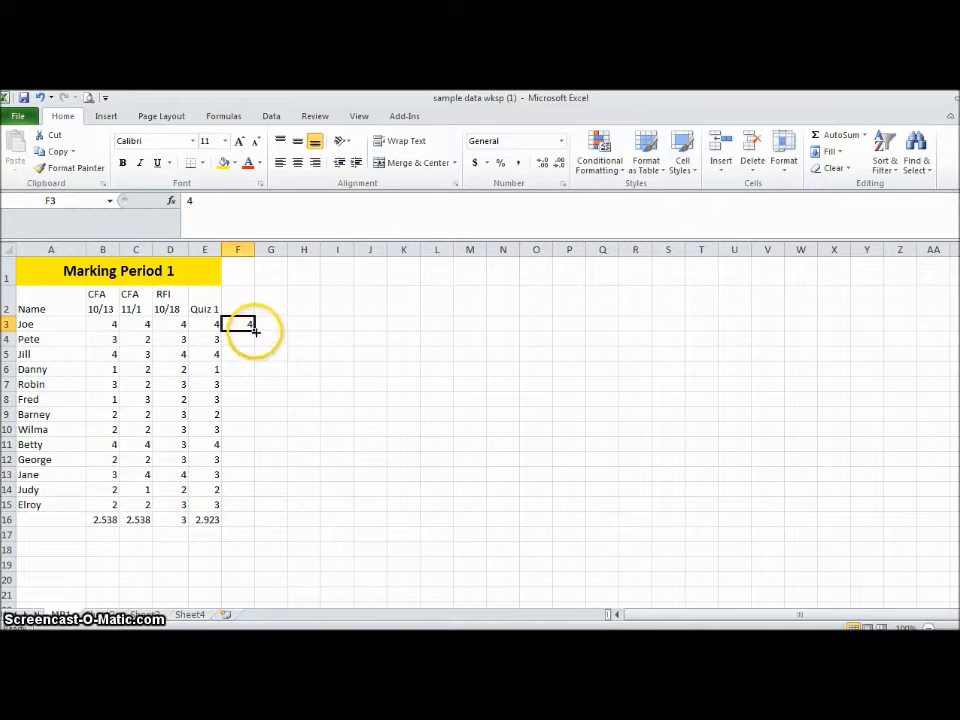
drag(255, 331, 258, 508)
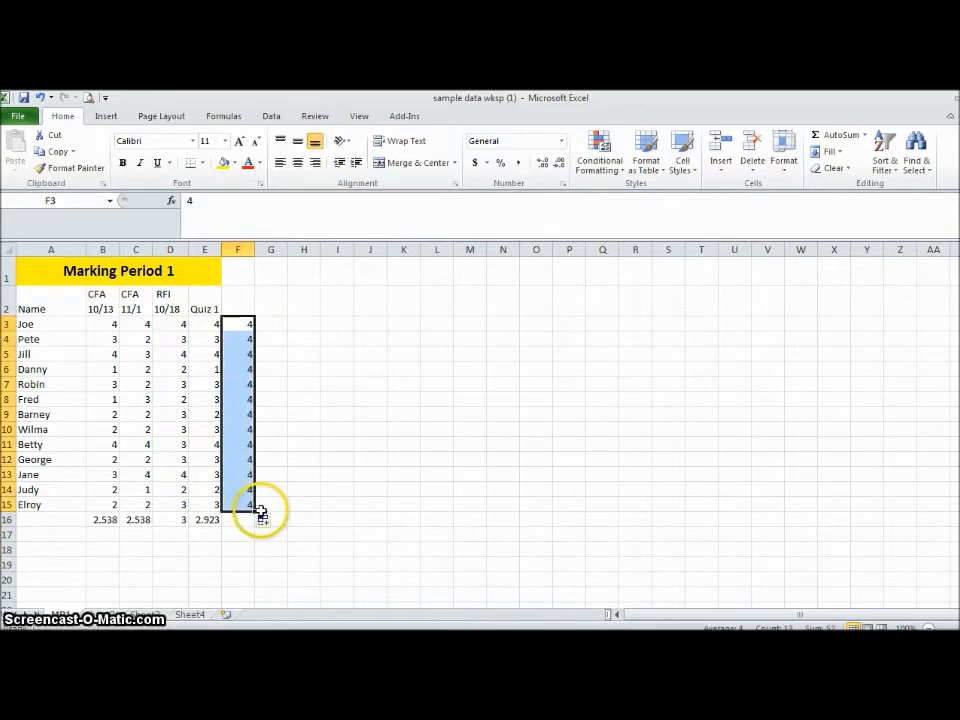
- Enter 1 in G3 and 5 in G4, and extend the two cells as a number series down through G15
click(280, 322)
text(1)
key(Return)
text(5)
key(Return)
click(375, 325)
drag(266, 326, 269, 340)
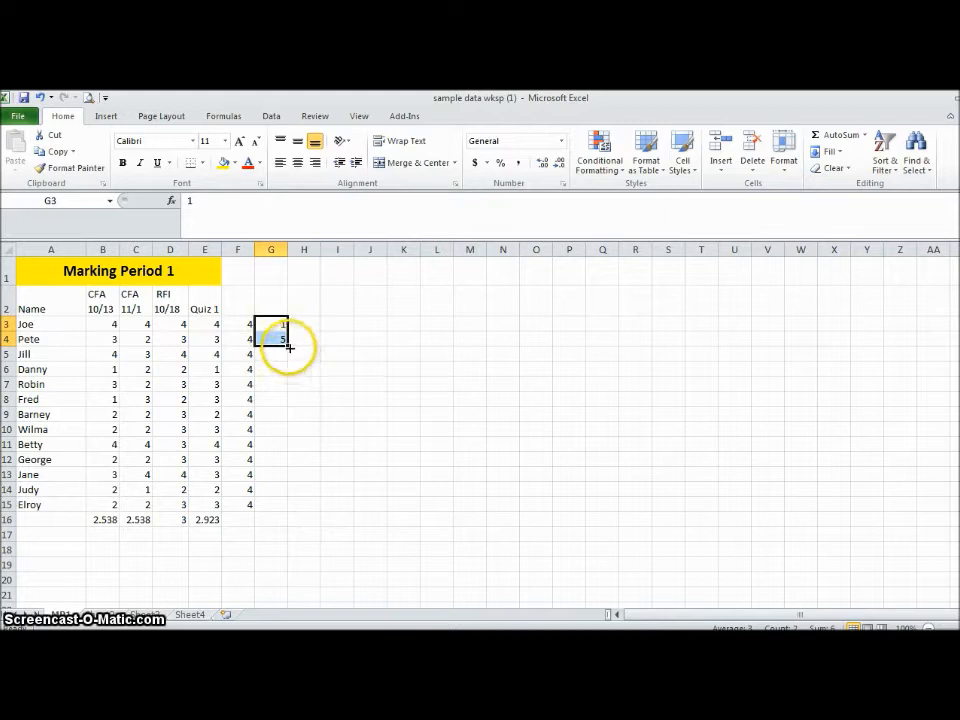
drag(288, 347, 307, 534)
drag(302, 514, 301, 516)
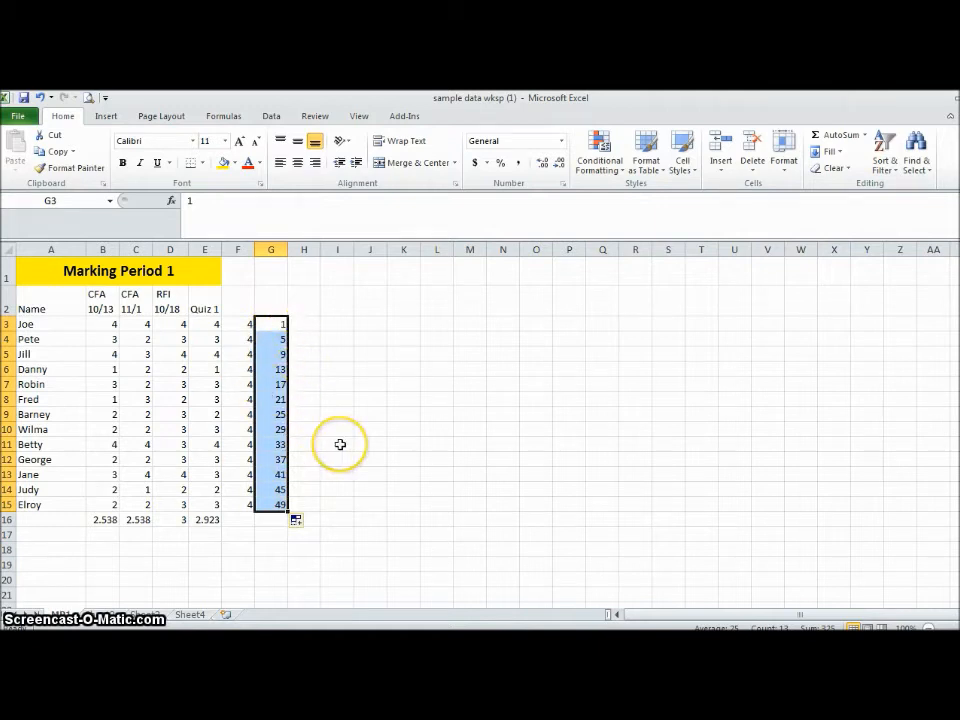
- Clear the trial fill numbers from columns F and G
drag(246, 325, 251, 548)
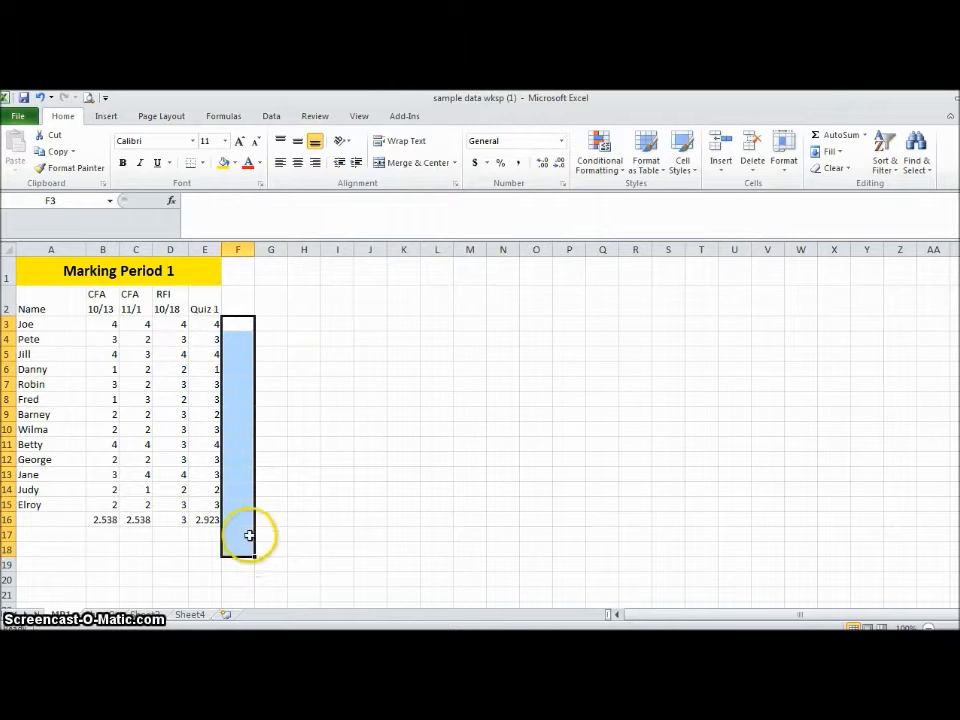
click(302, 386)
- Average the first student's scores B3:E3 with AutoSum's Average in F3, and fill the row average formula from H3 down to H15
click(250, 325)
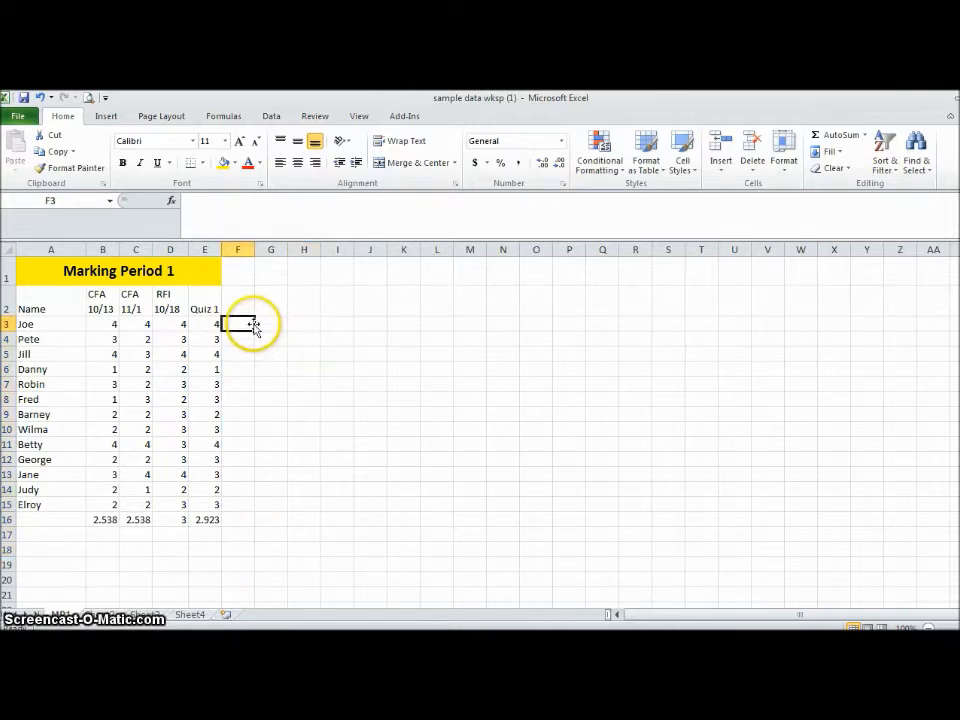
click(865, 135)
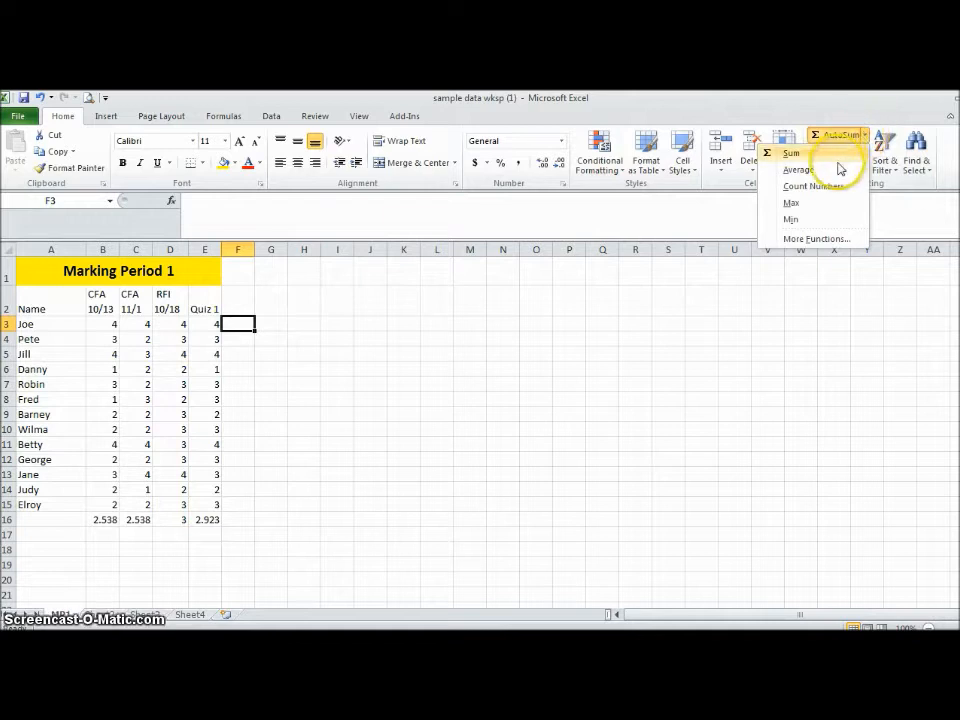
click(840, 170)
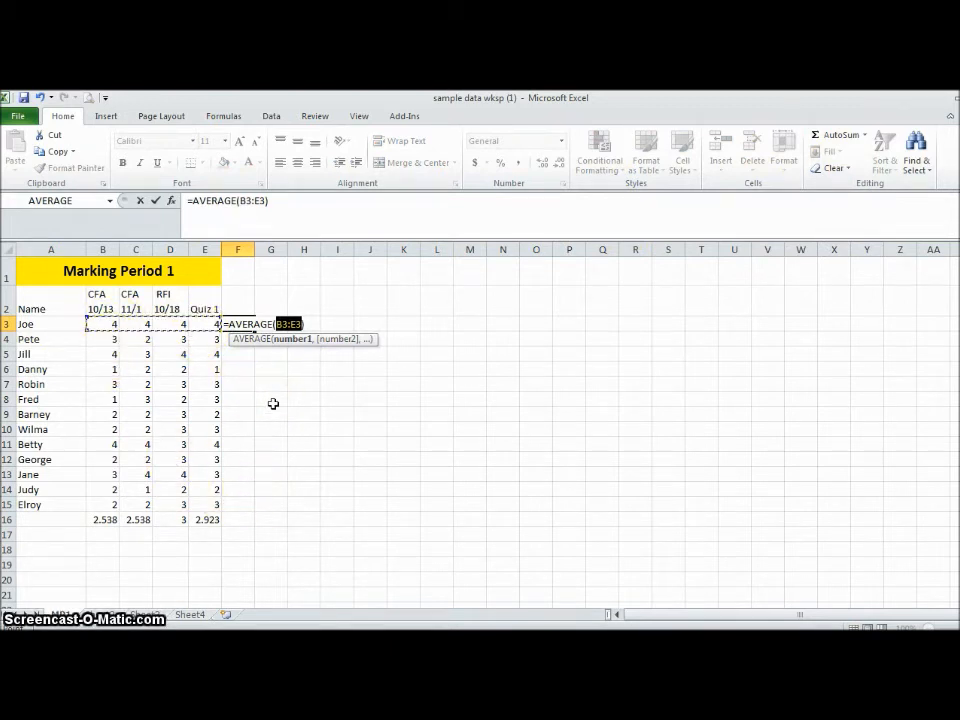
click(305, 322)
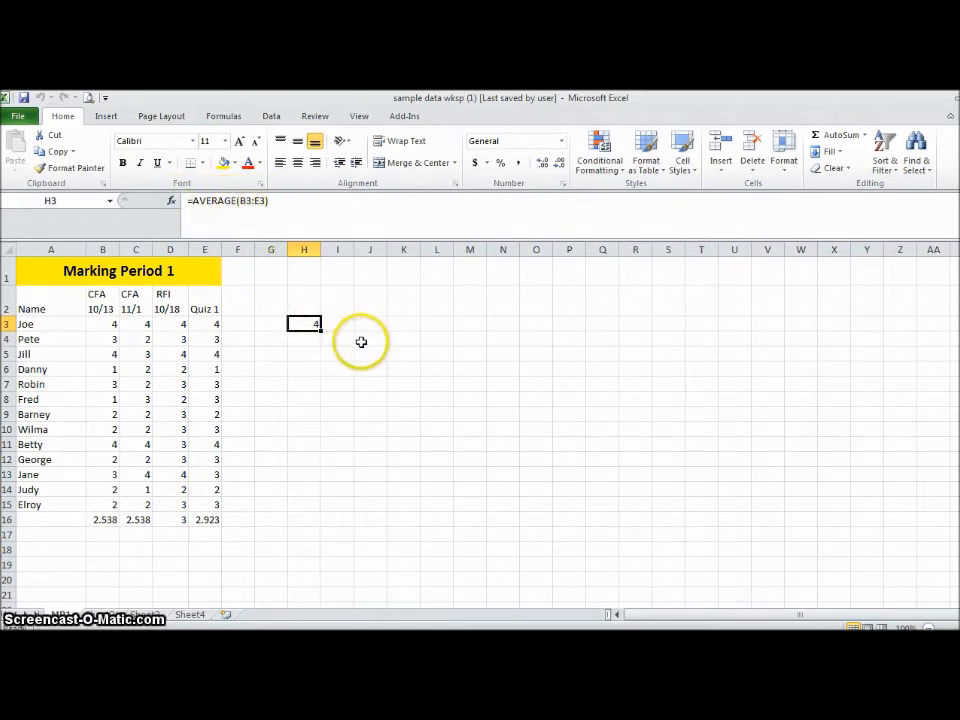
drag(320, 331, 332, 516)
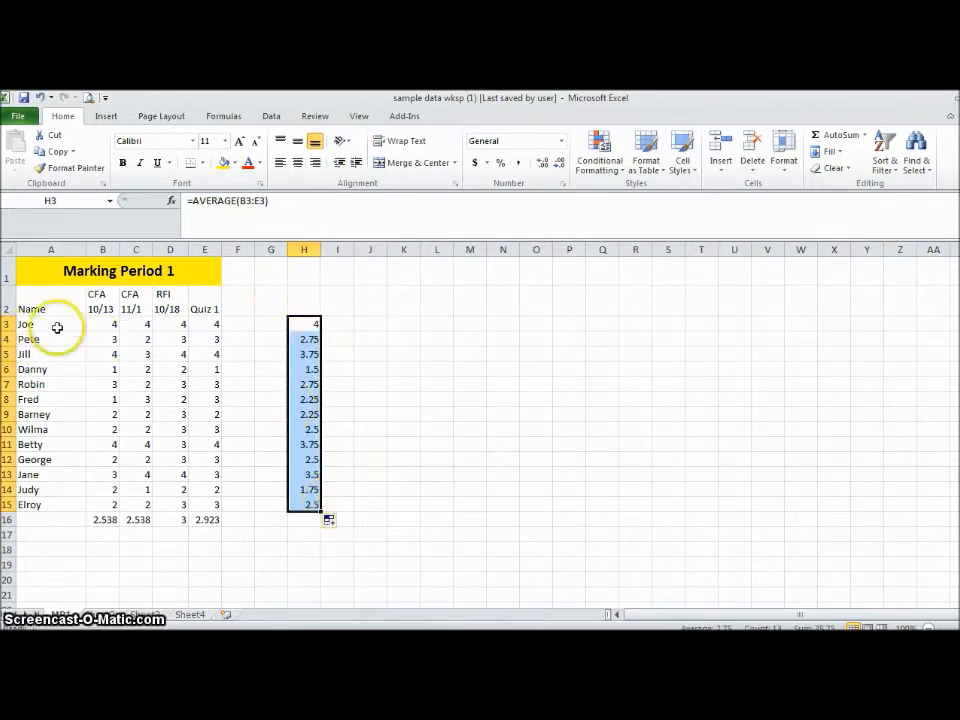
- On the second sheet, set up a custom sort of columns A through H by total, smallest to largest, with headers
click(145, 617)
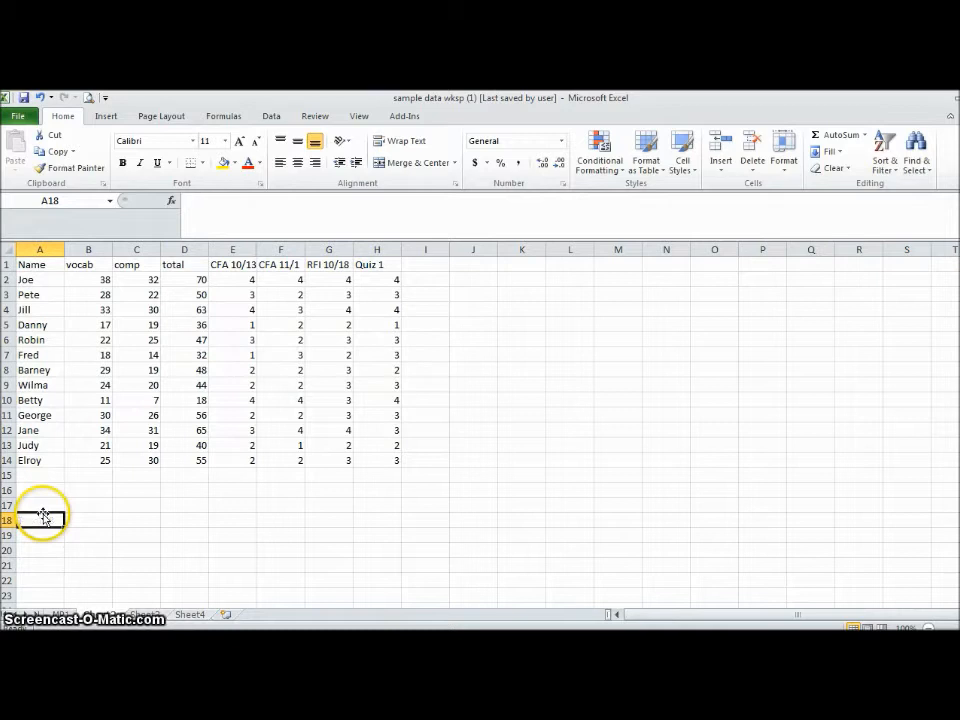
drag(39, 248, 370, 268)
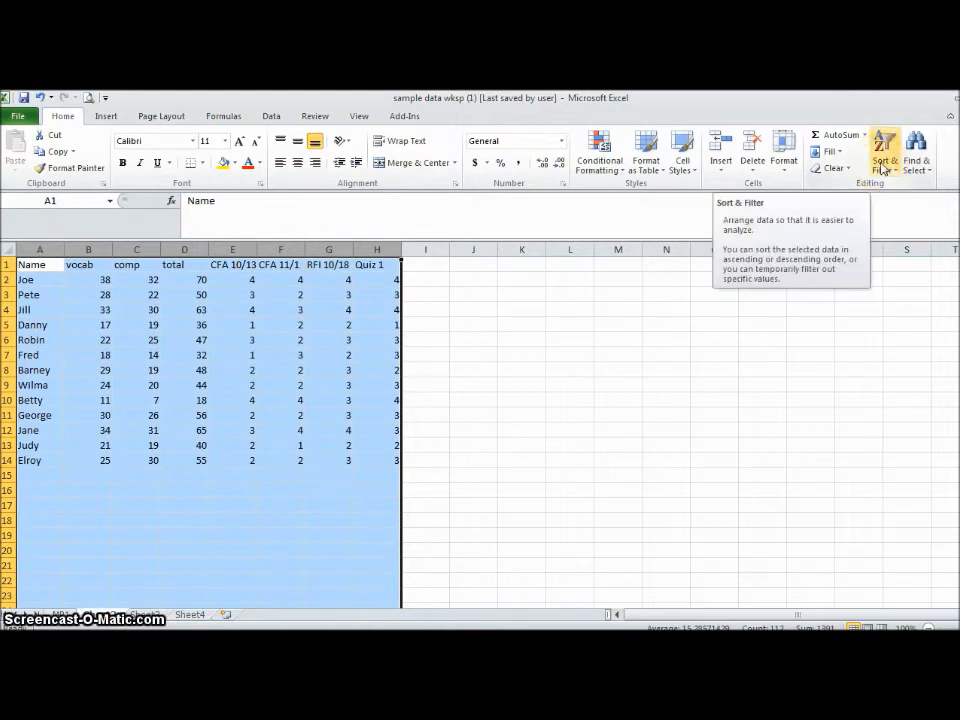
click(271, 117)
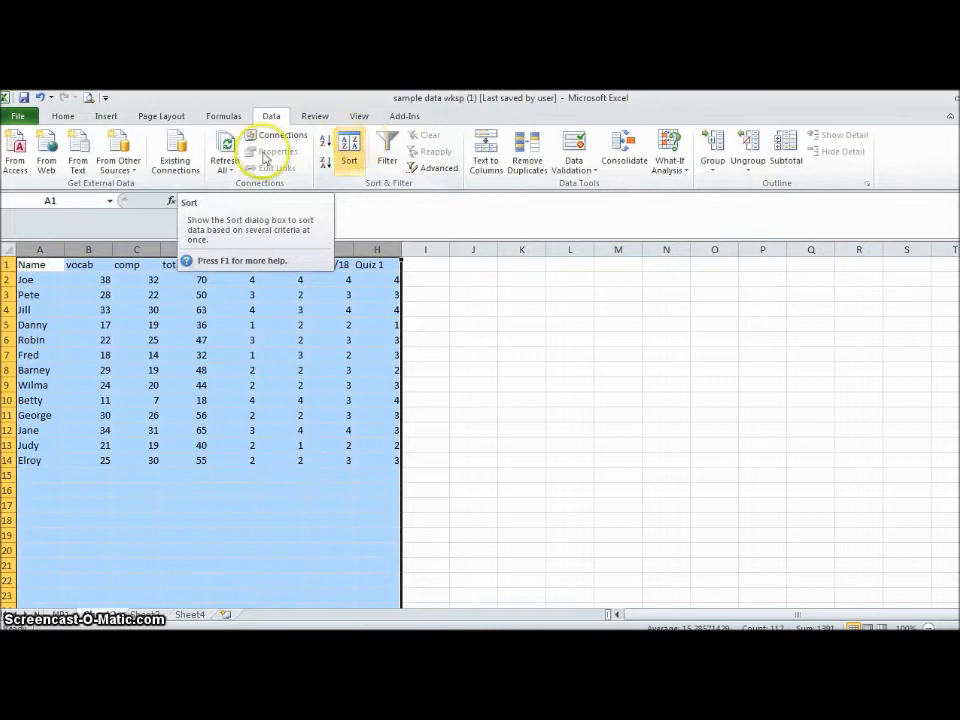
click(62, 118)
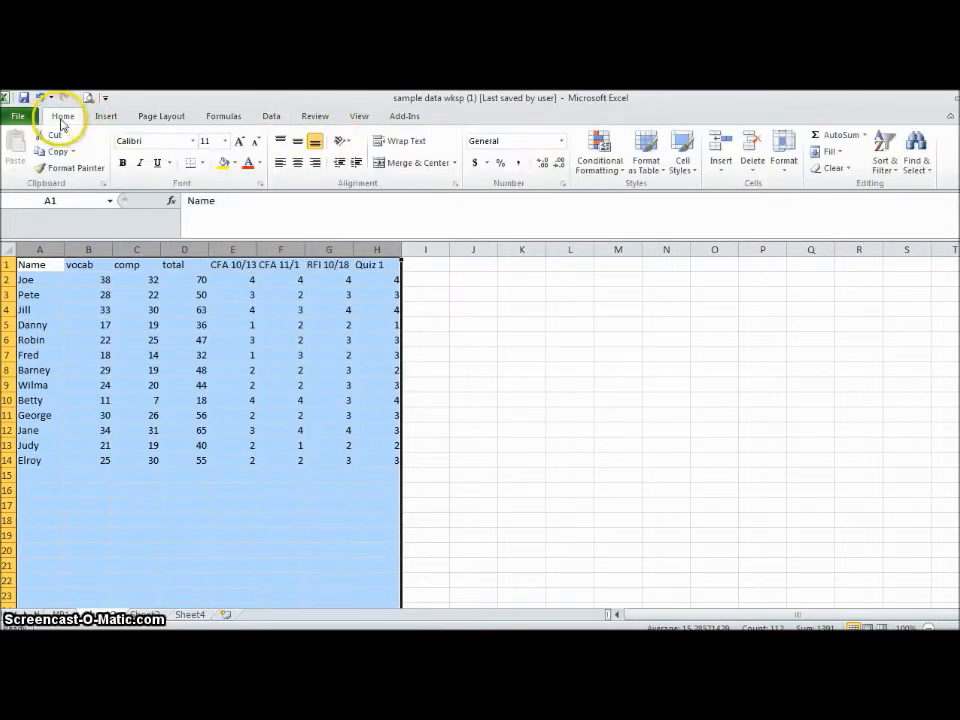
click(886, 146)
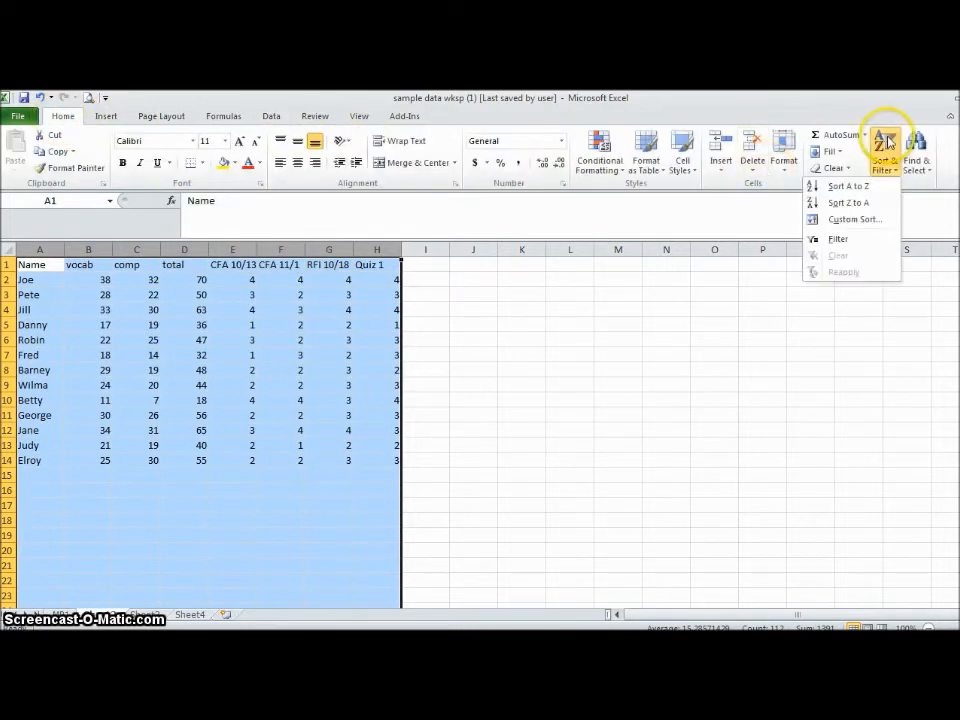
click(855, 219)
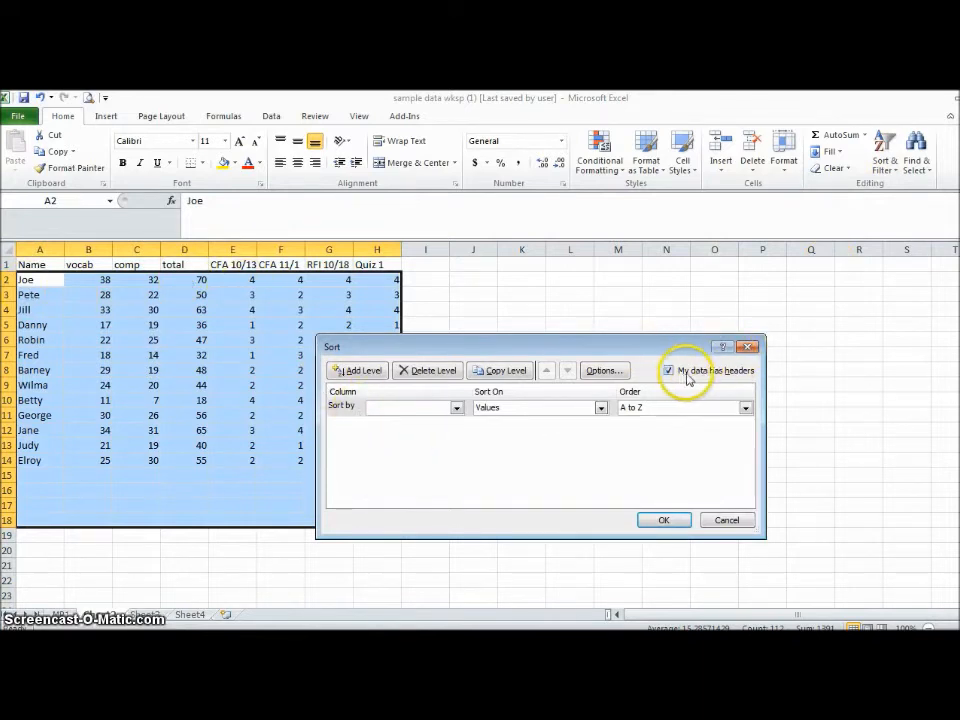
click(456, 408)
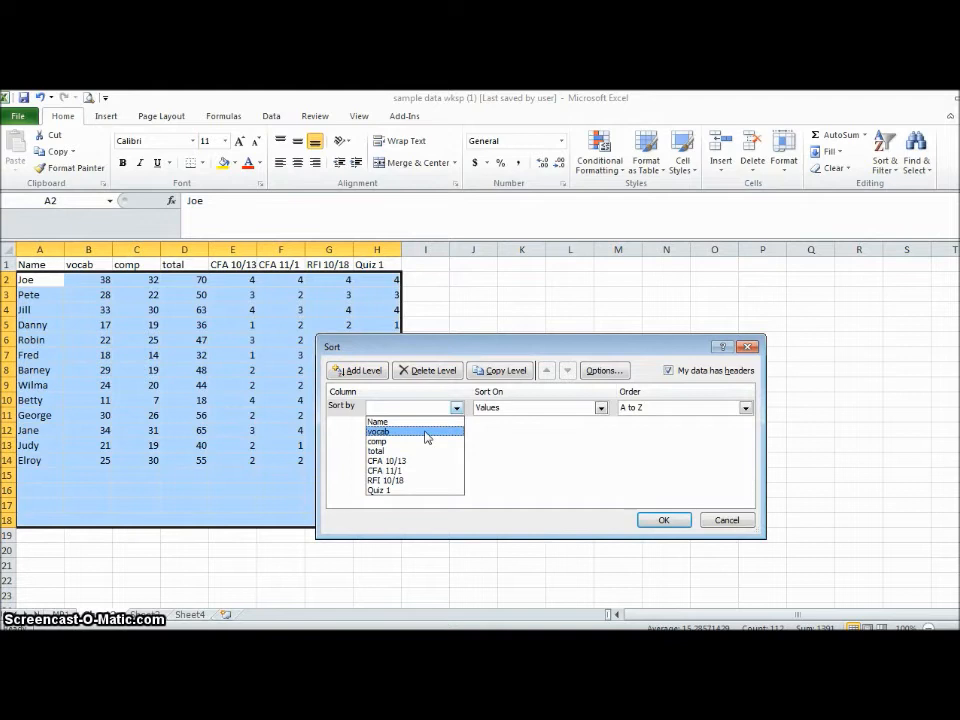
click(664, 371)
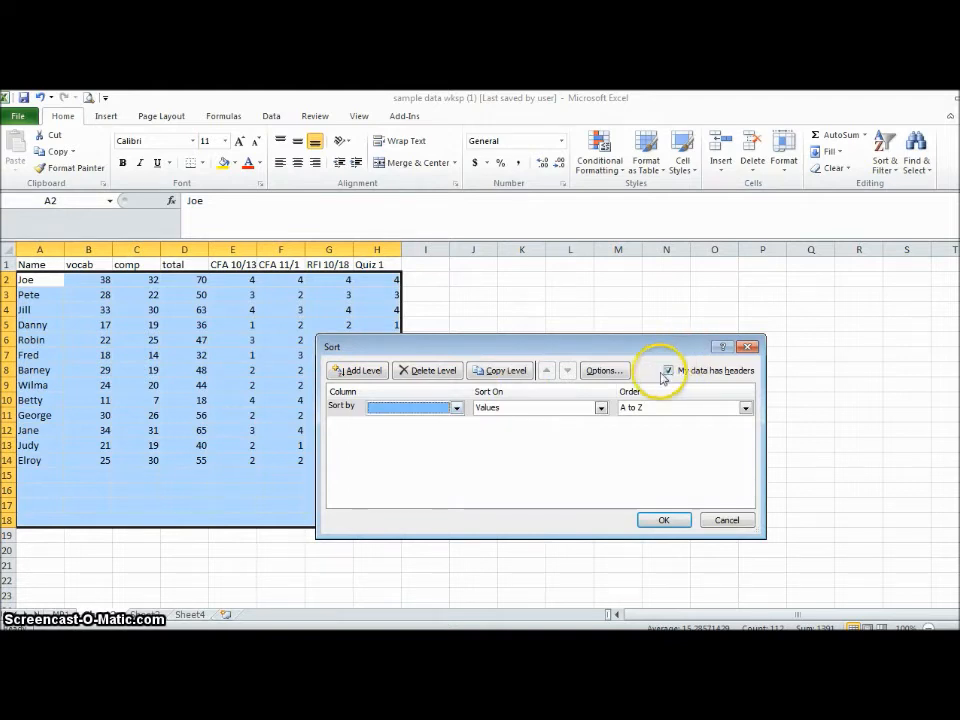
click(455, 408)
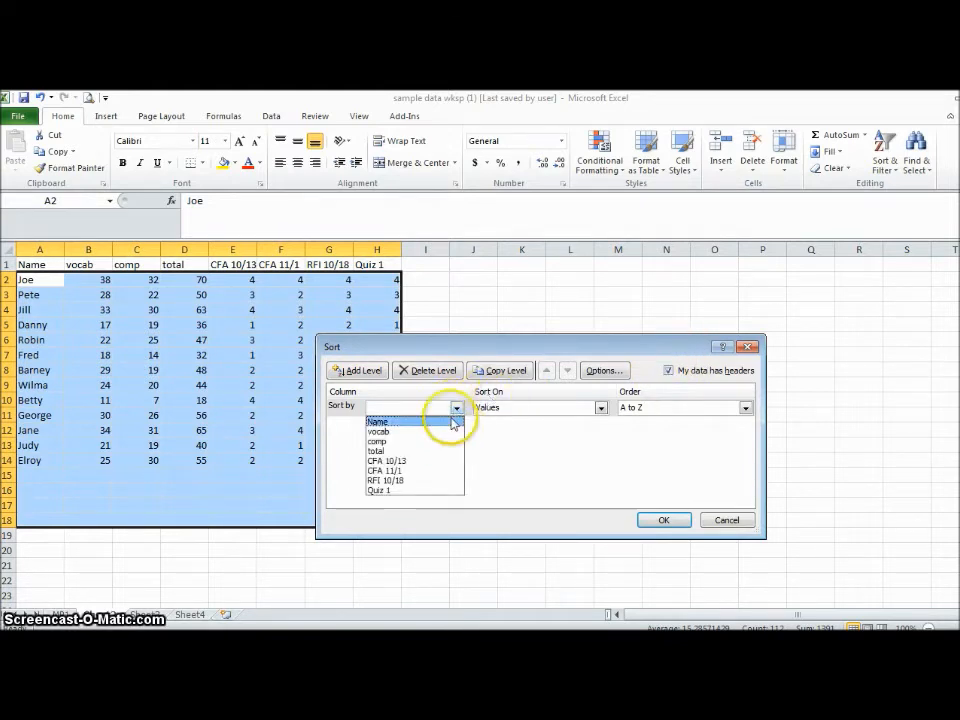
click(396, 452)
- Try a second sort level by Name, delete that level, and apply the sort by total
click(364, 372)
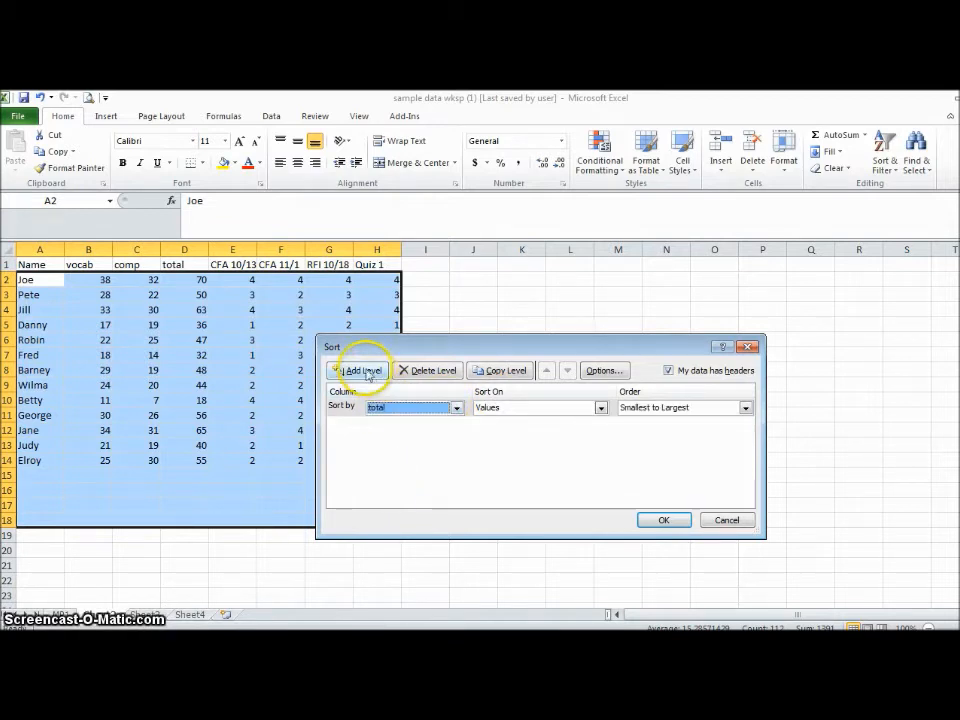
click(456, 425)
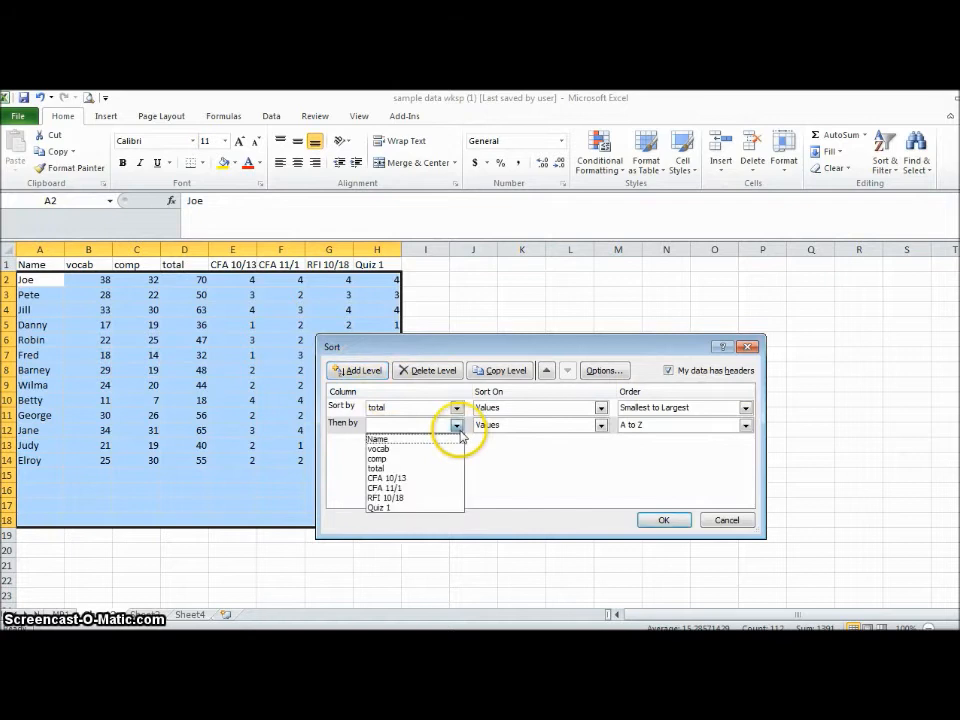
click(450, 441)
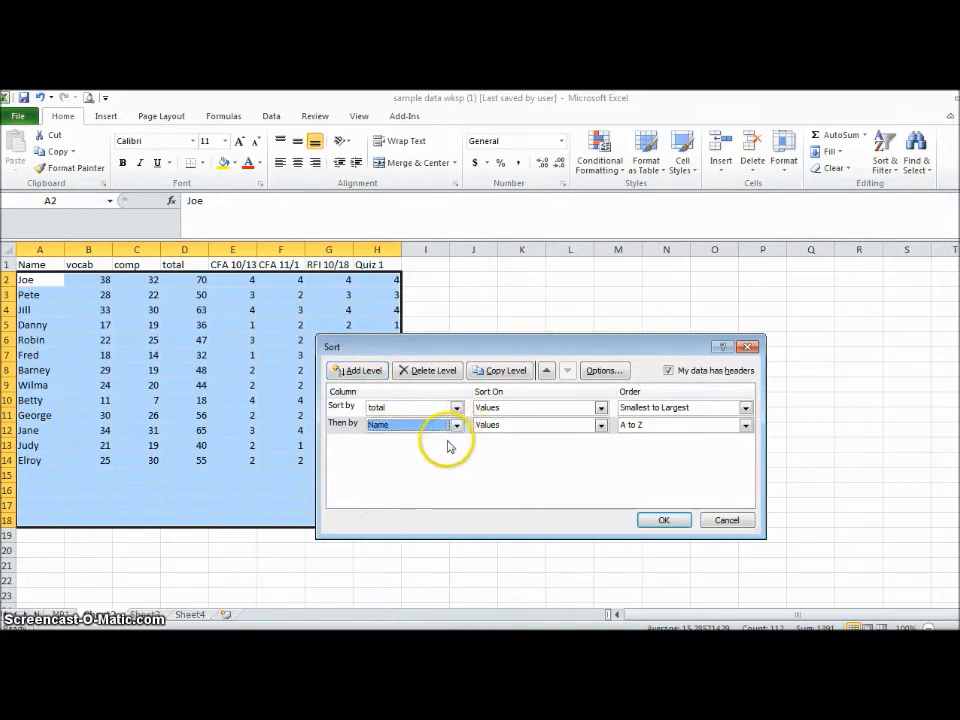
click(426, 370)
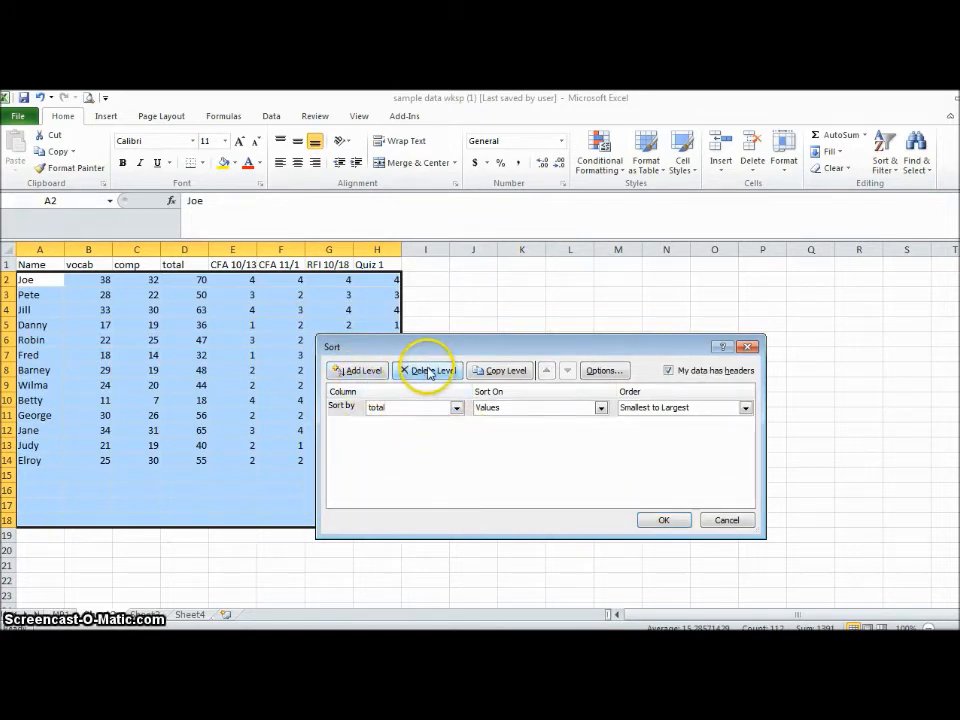
click(664, 520)
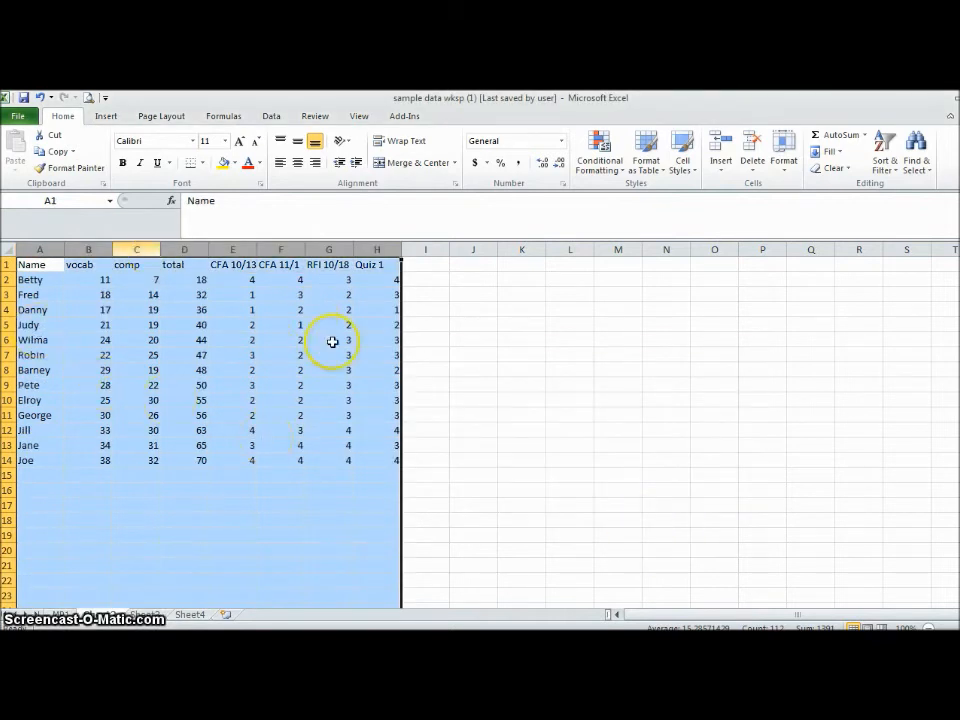
- Highlight the six lowest totals, D2:D7, with the yellow fill color
click(184, 296)
drag(184, 280, 188, 357)
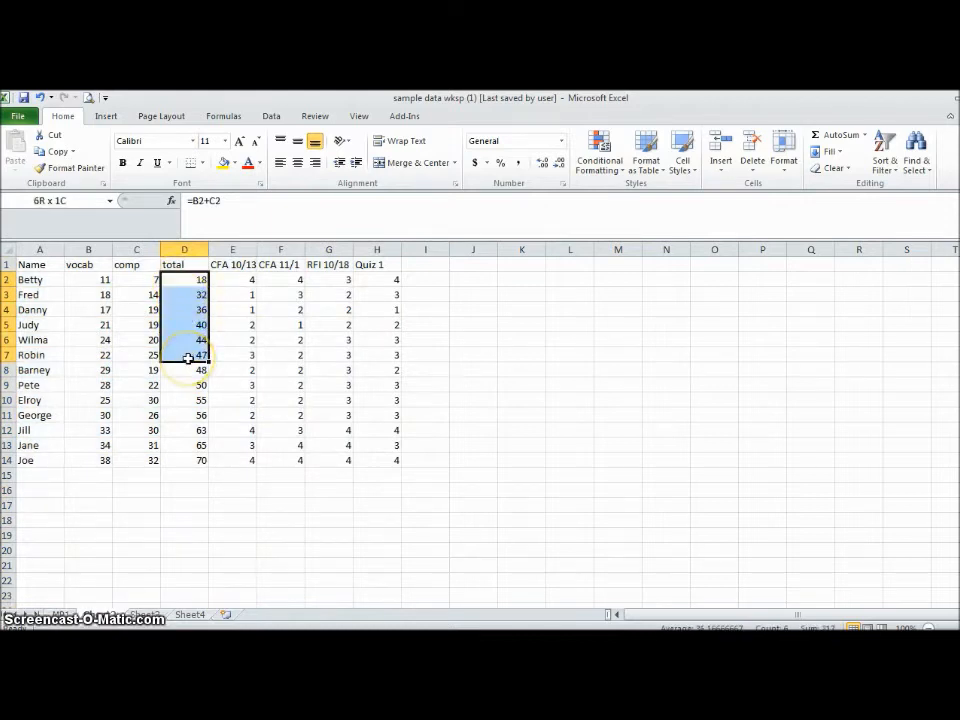
click(223, 165)
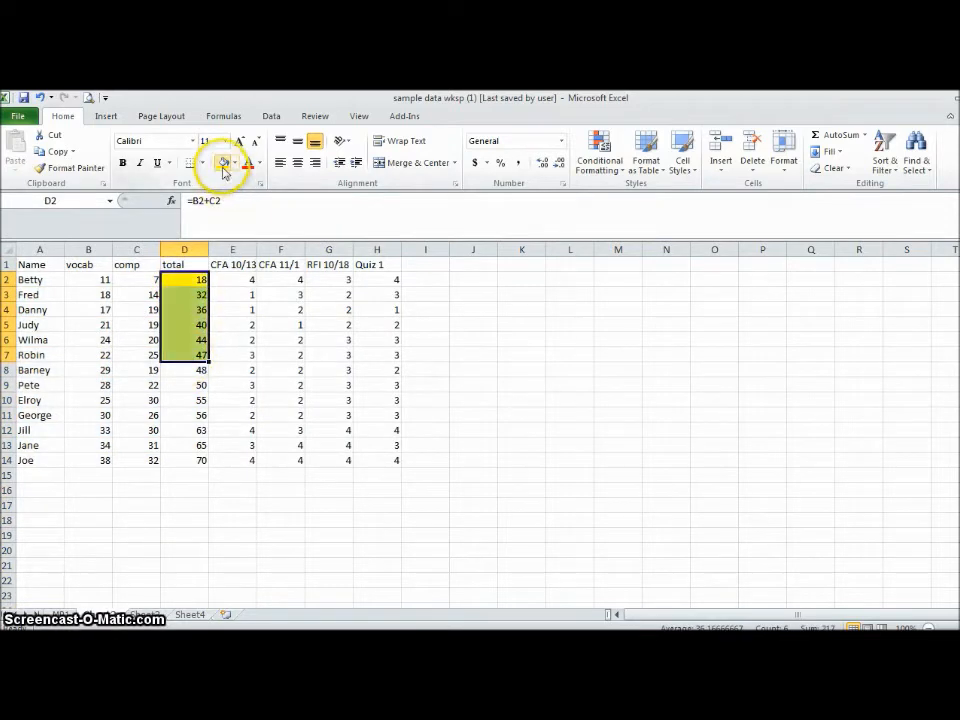
click(496, 370)
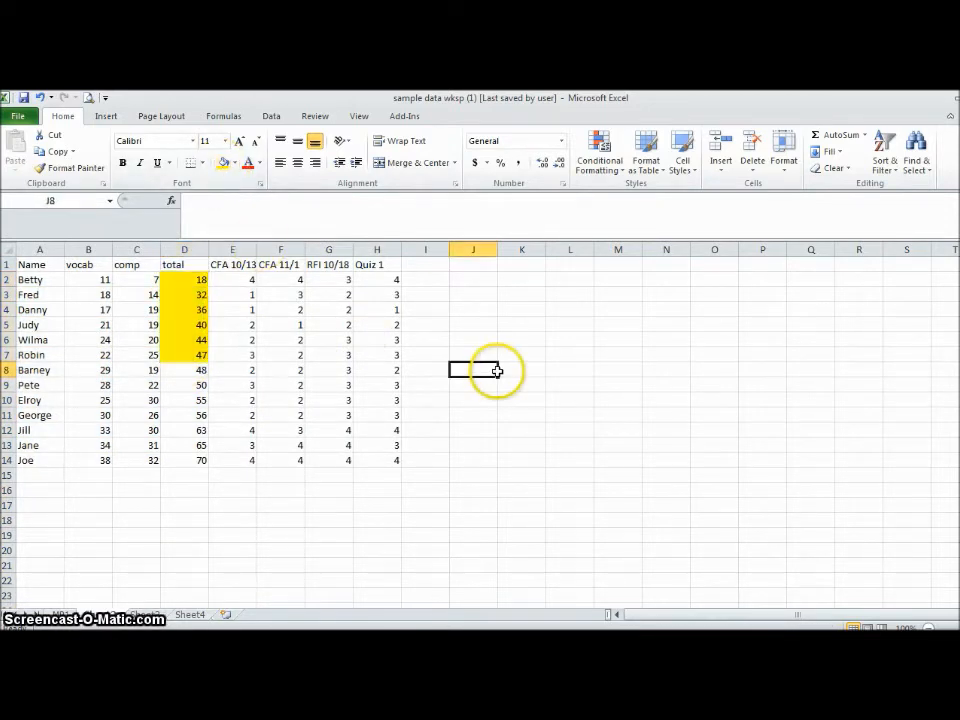
- Re-sort columns A through H by the Name column using a custom sort
click(40, 249)
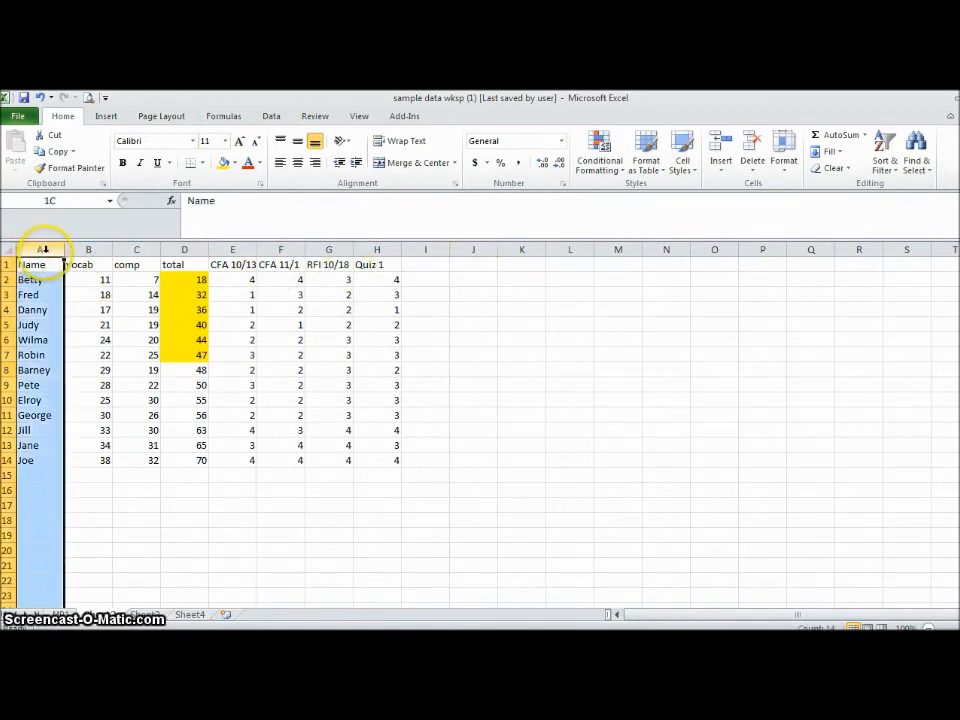
drag(40, 249, 366, 272)
click(879, 180)
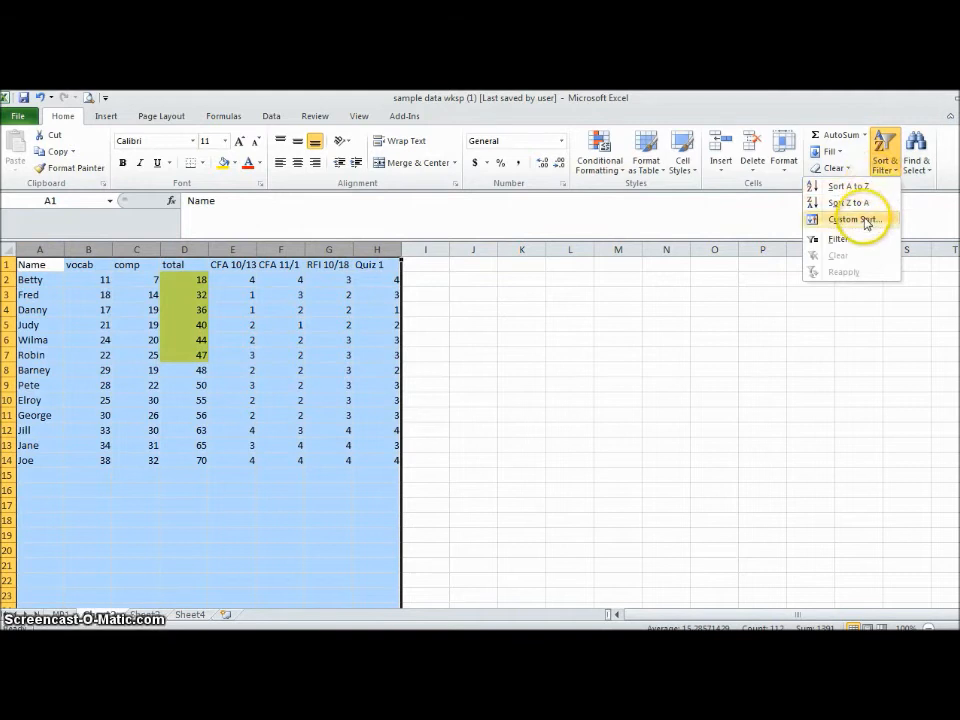
click(860, 220)
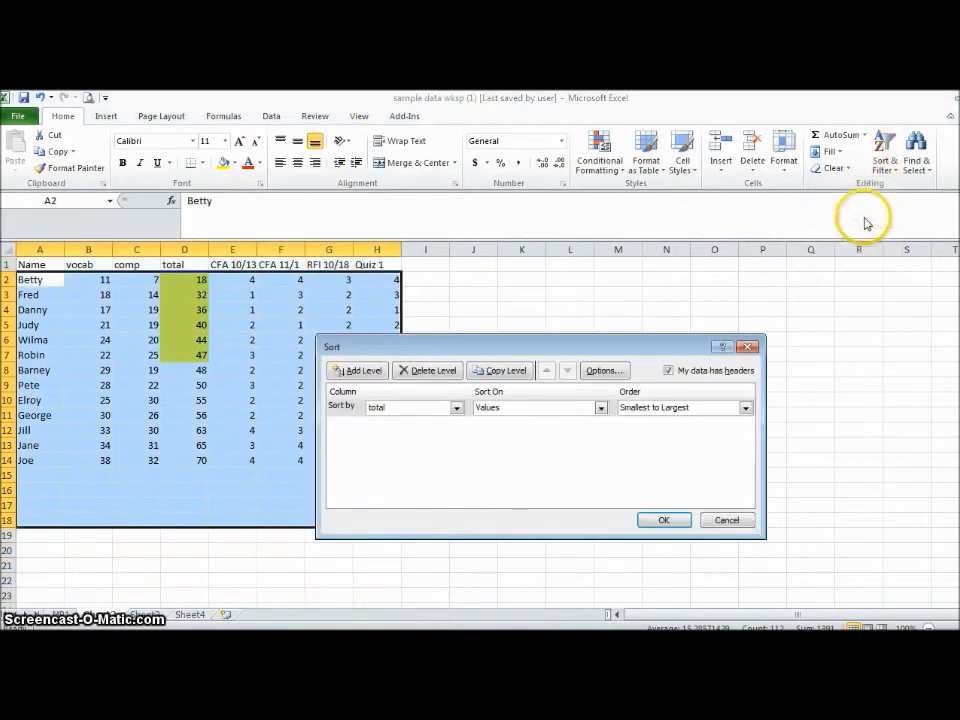
click(455, 408)
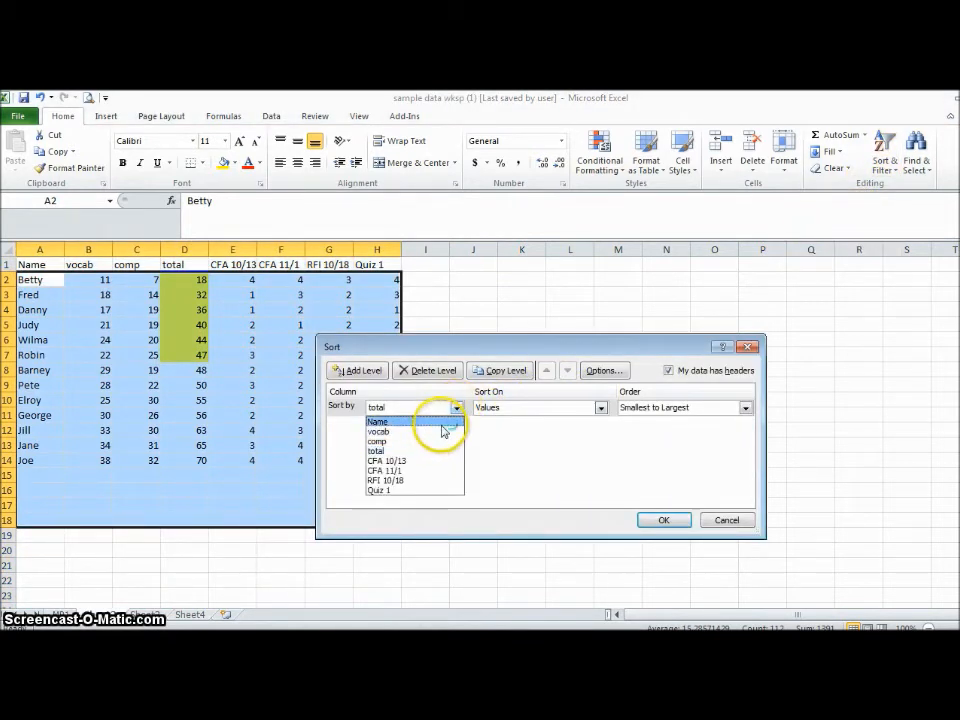
click(443, 424)
click(675, 520)
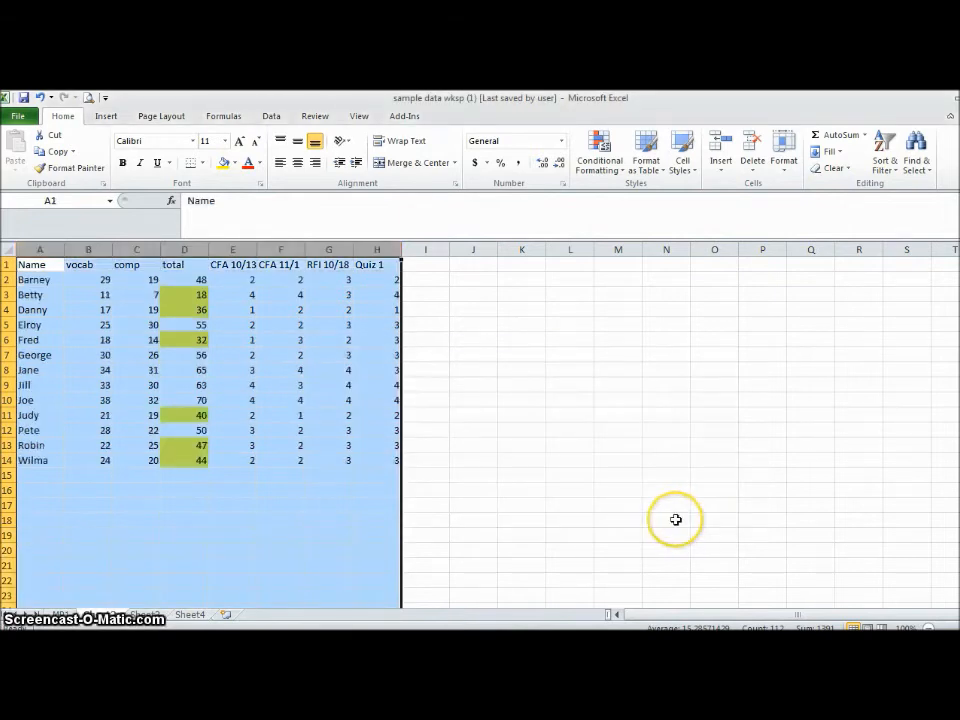
click(561, 378)
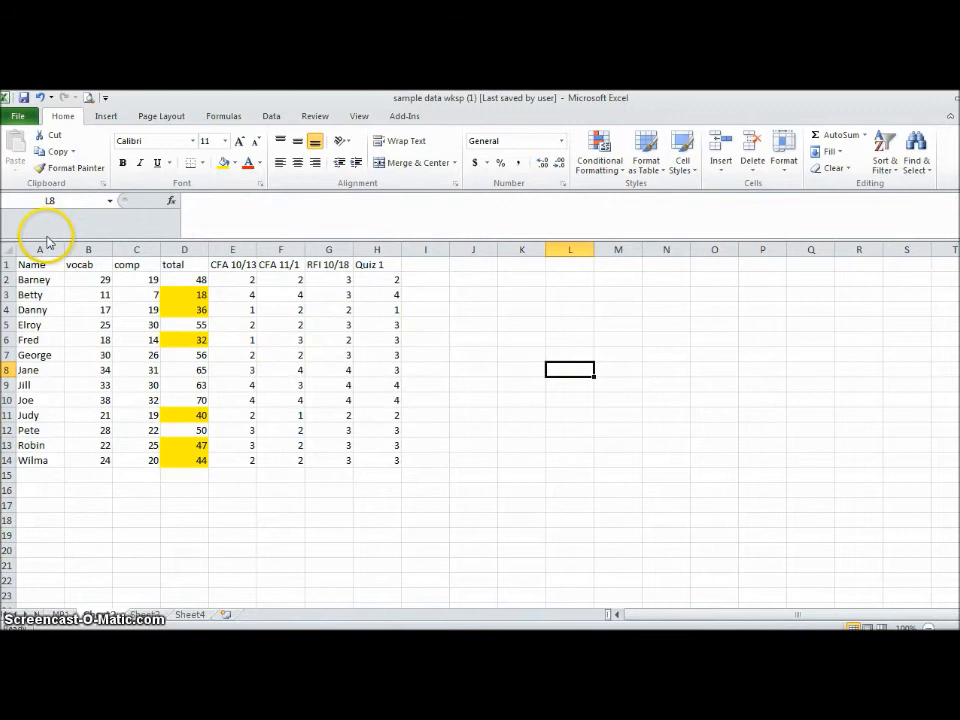
- Sort columns A through H by Quiz 1, smallest to largest, using a custom sort with headers
drag(34, 248, 372, 262)
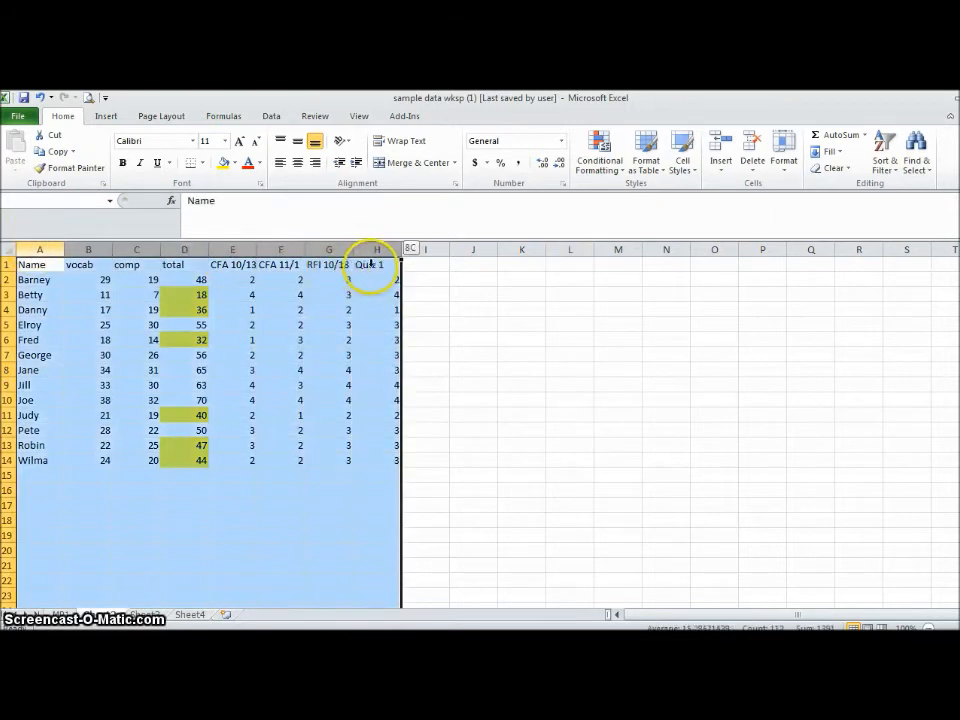
click(884, 163)
click(857, 224)
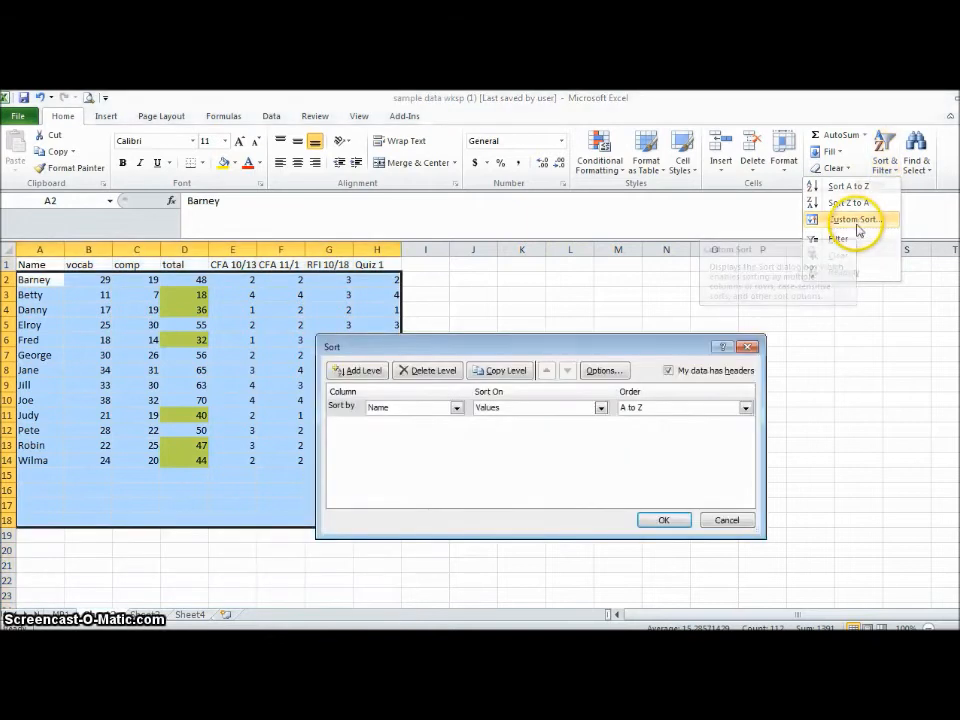
click(455, 408)
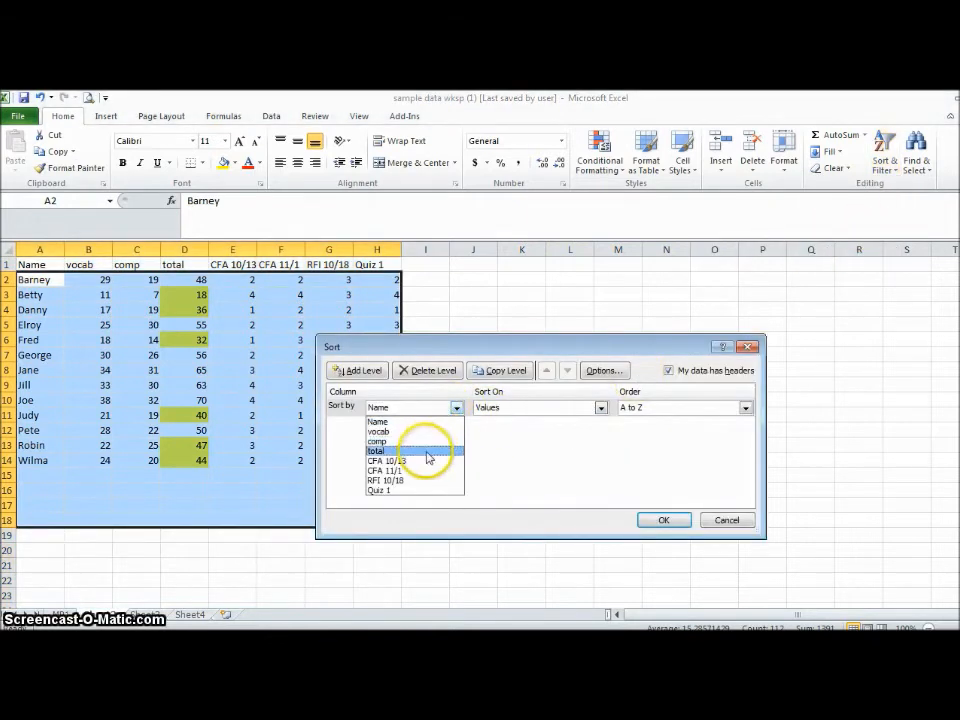
click(418, 489)
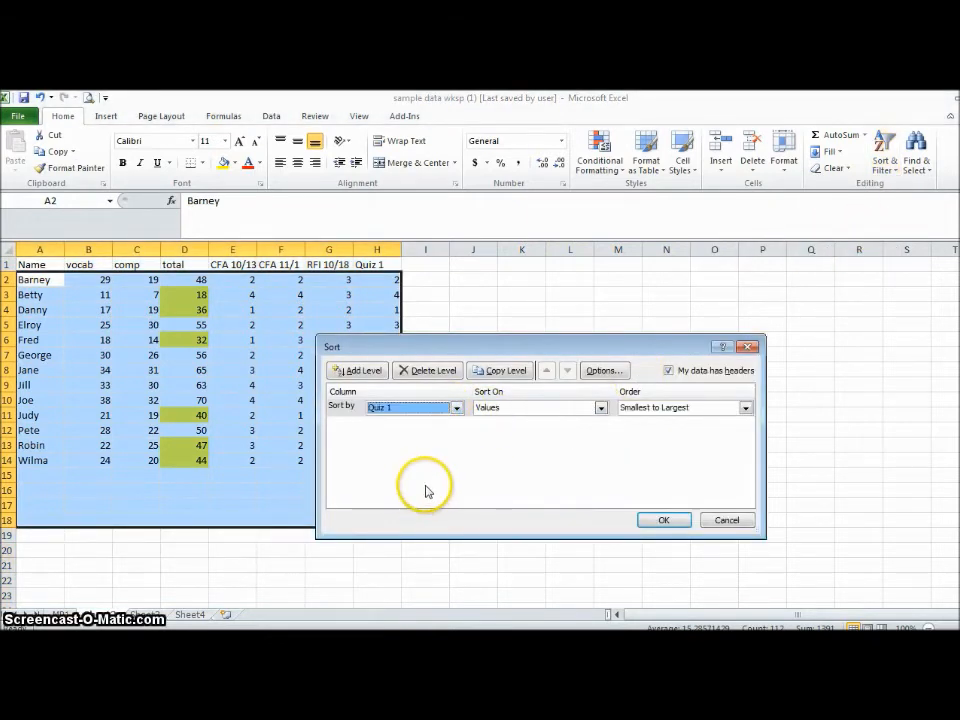
click(665, 519)
click(455, 365)
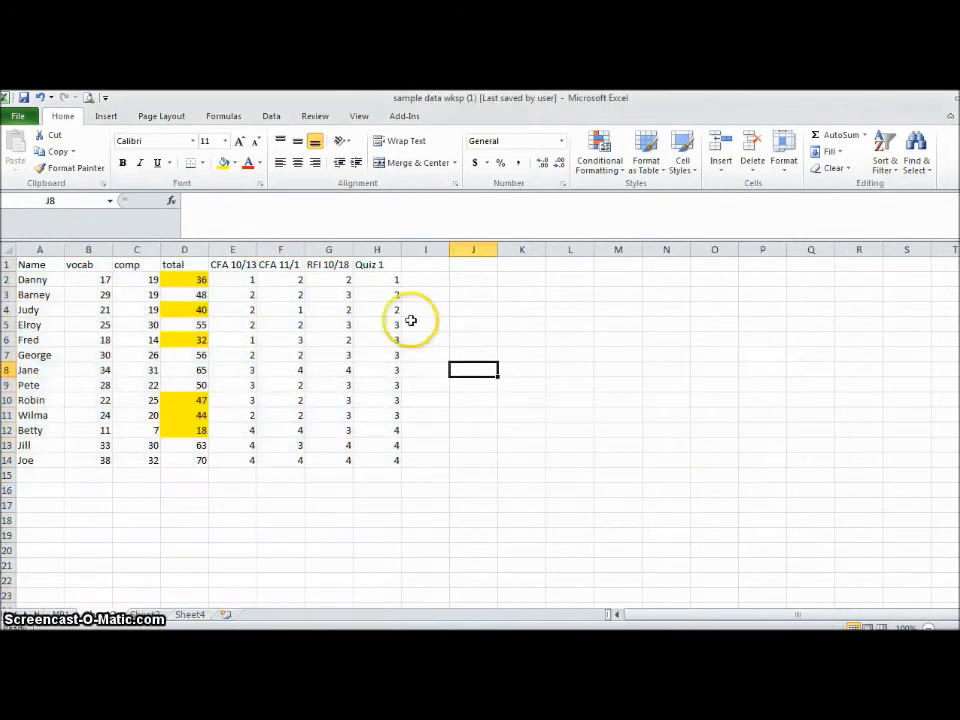
drag(384, 293, 386, 336)
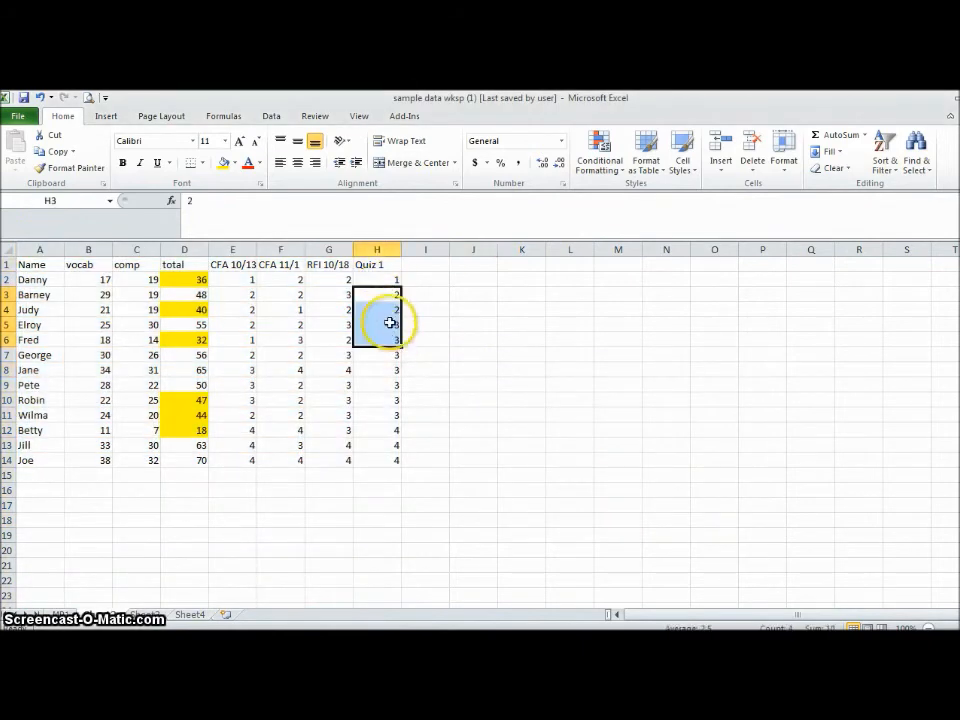
drag(386, 291, 384, 311)
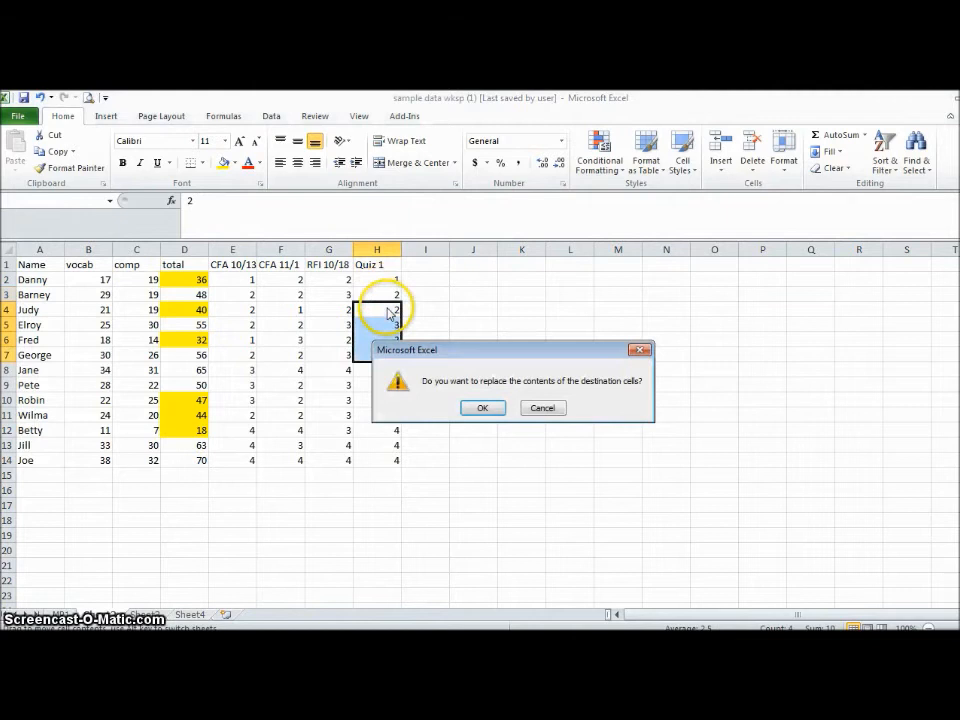
click(537, 410)
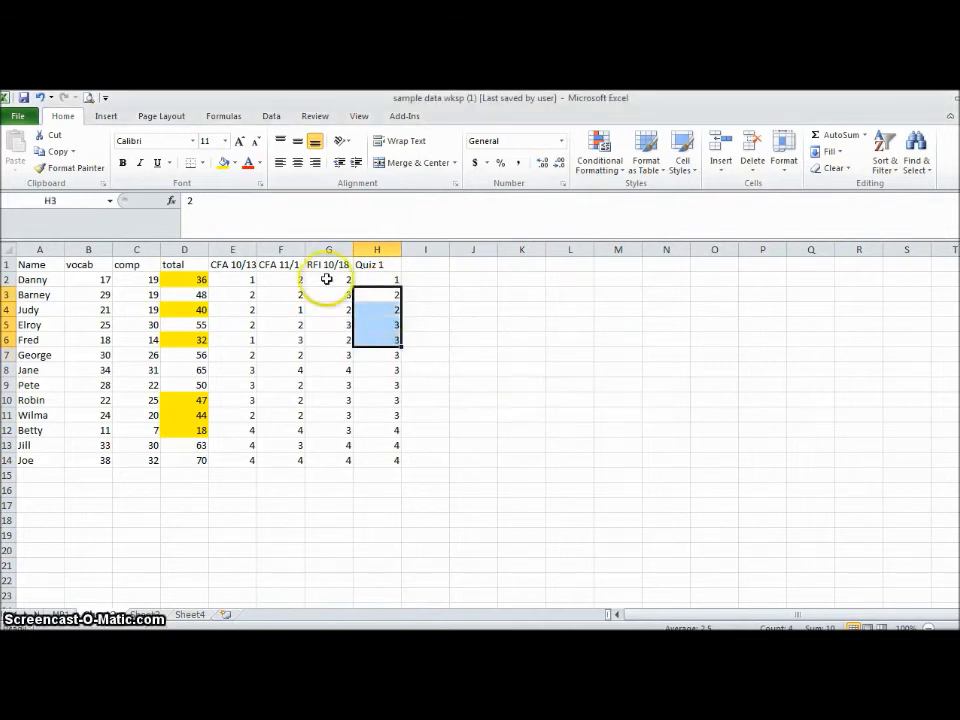
- Compare the yellow-highlighted totals with the Quiz 1, CFA and RFI scores in the same rows
click(172, 281)
click(180, 309)
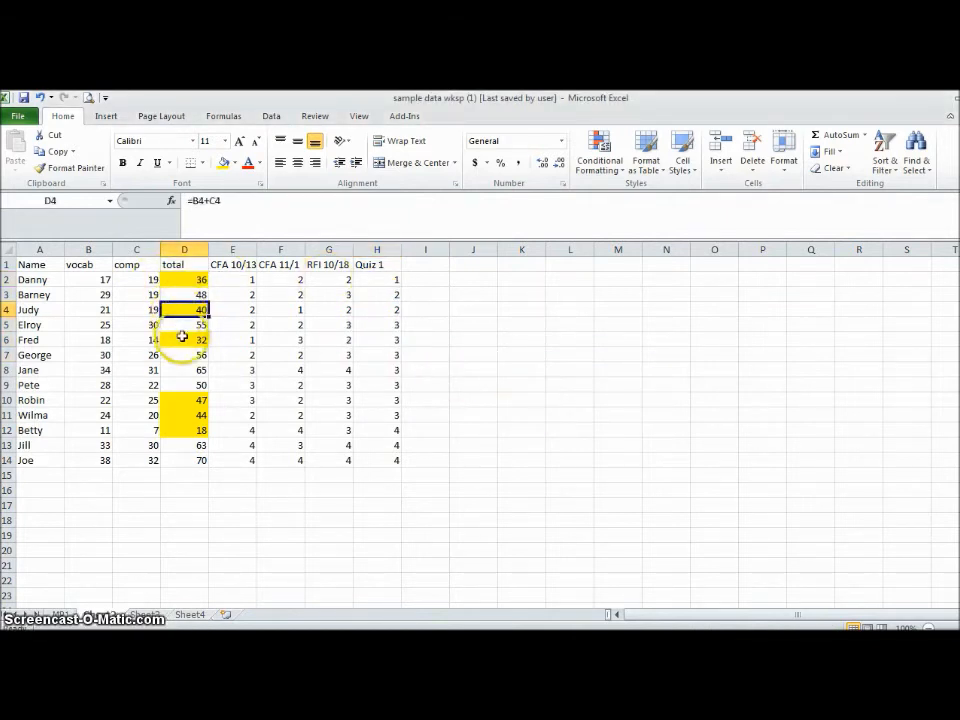
click(184, 340)
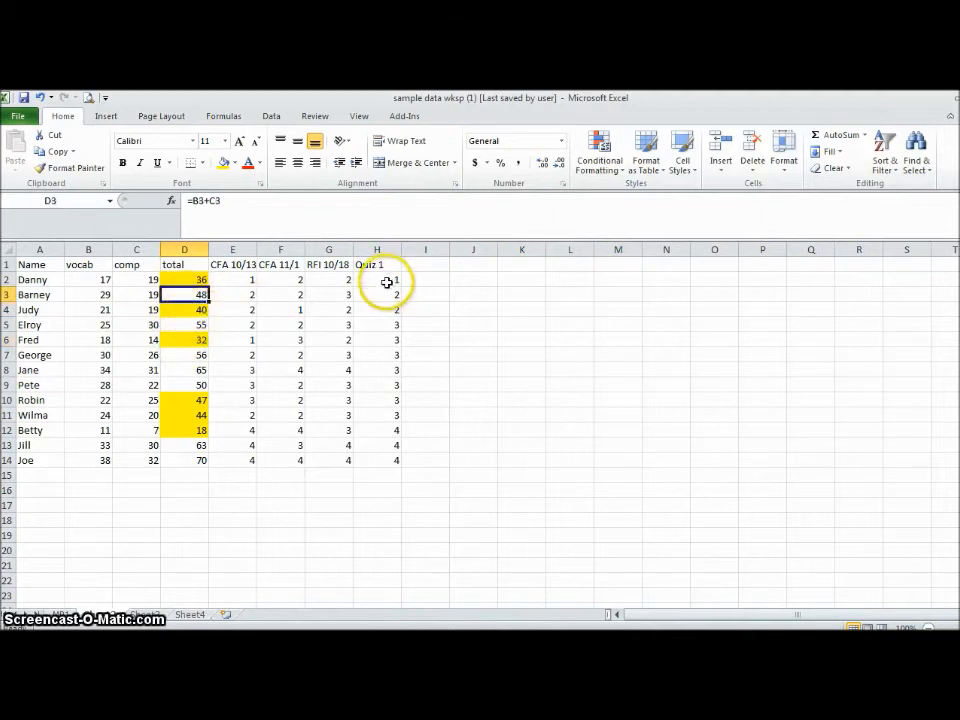
drag(387, 280, 388, 306)
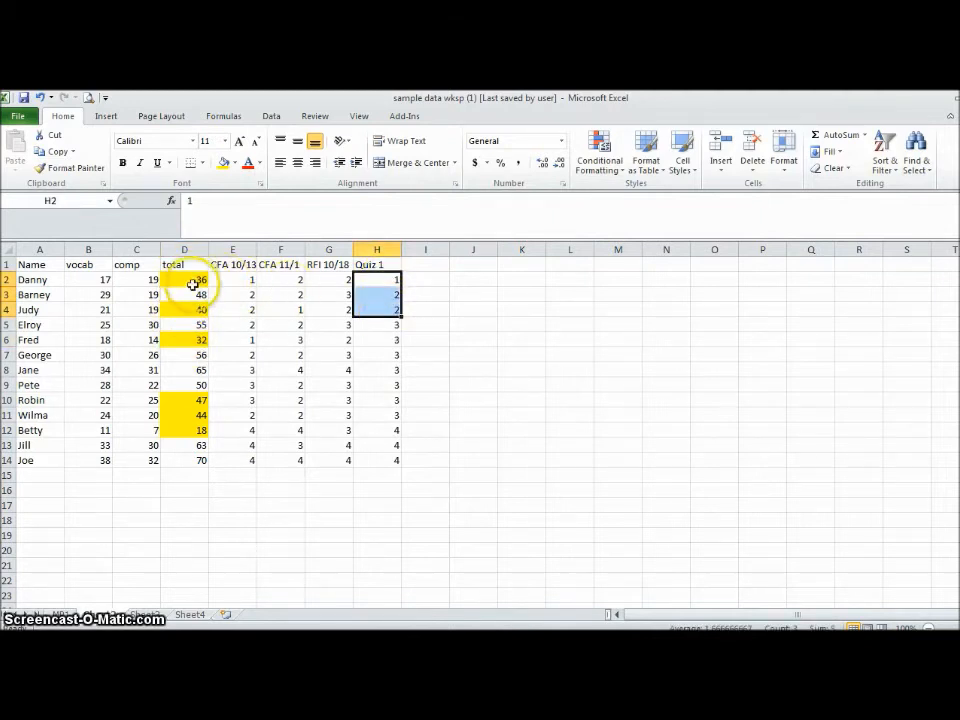
click(194, 401)
drag(194, 401, 200, 441)
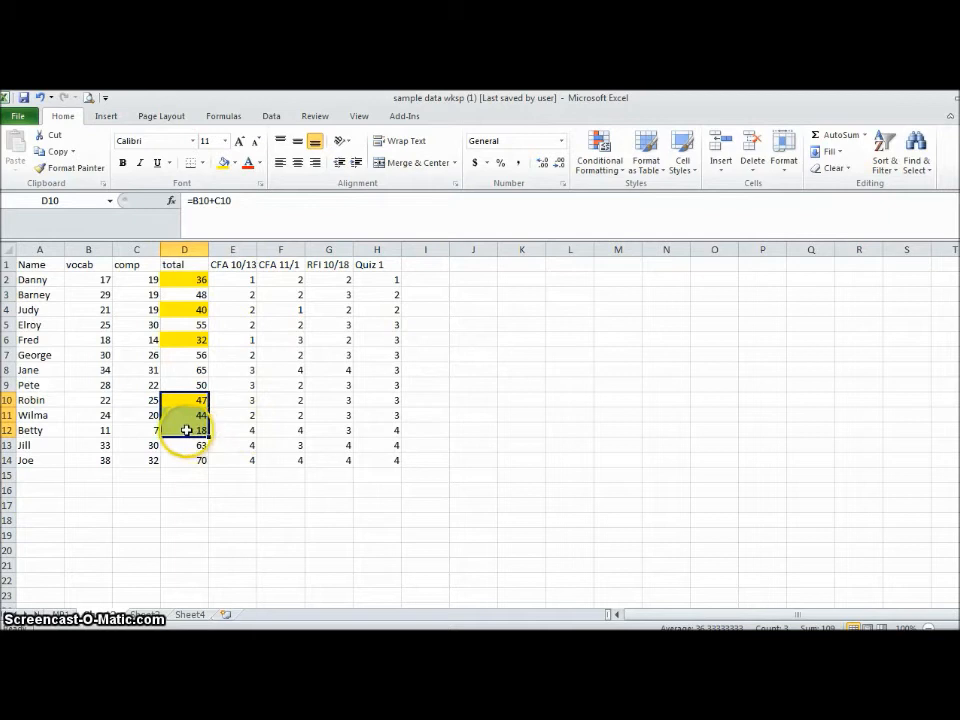
click(187, 429)
click(250, 428)
click(292, 430)
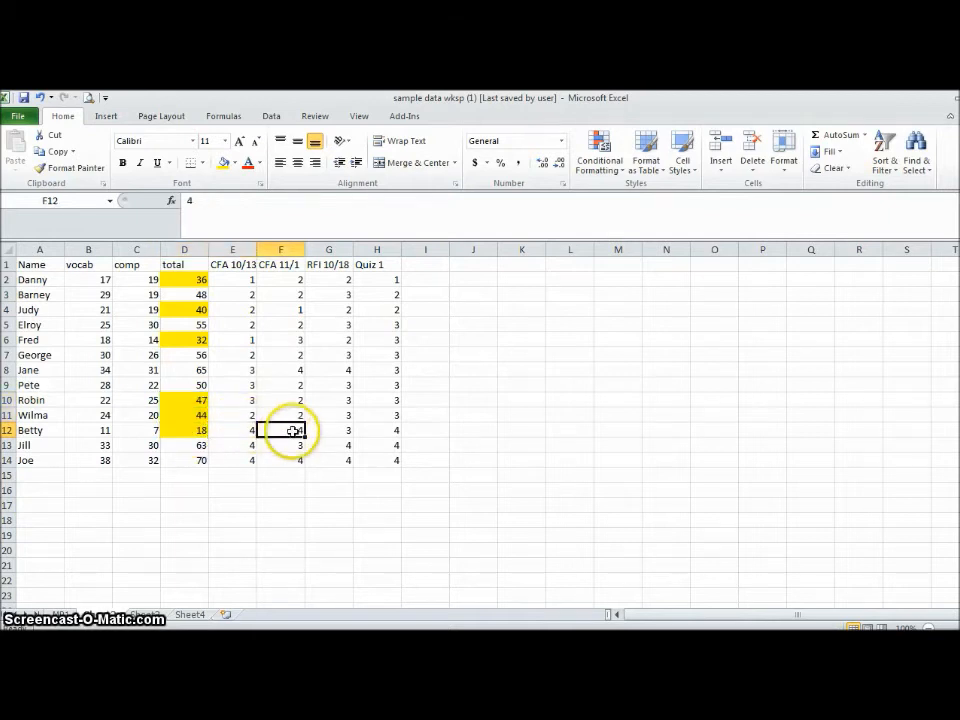
click(366, 428)
click(317, 428)
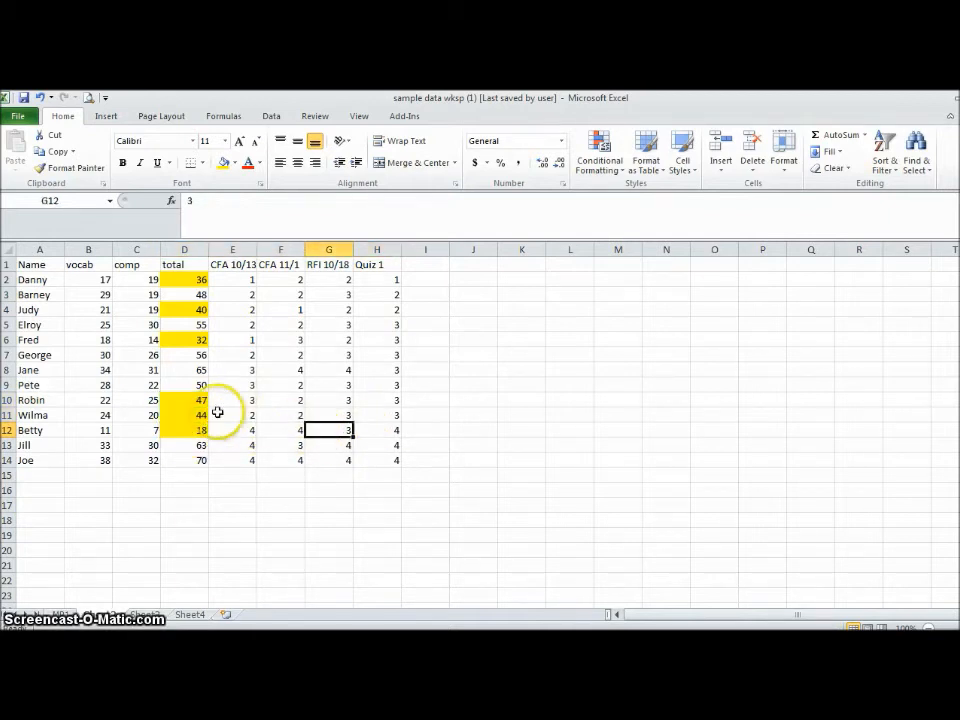
click(328, 310)
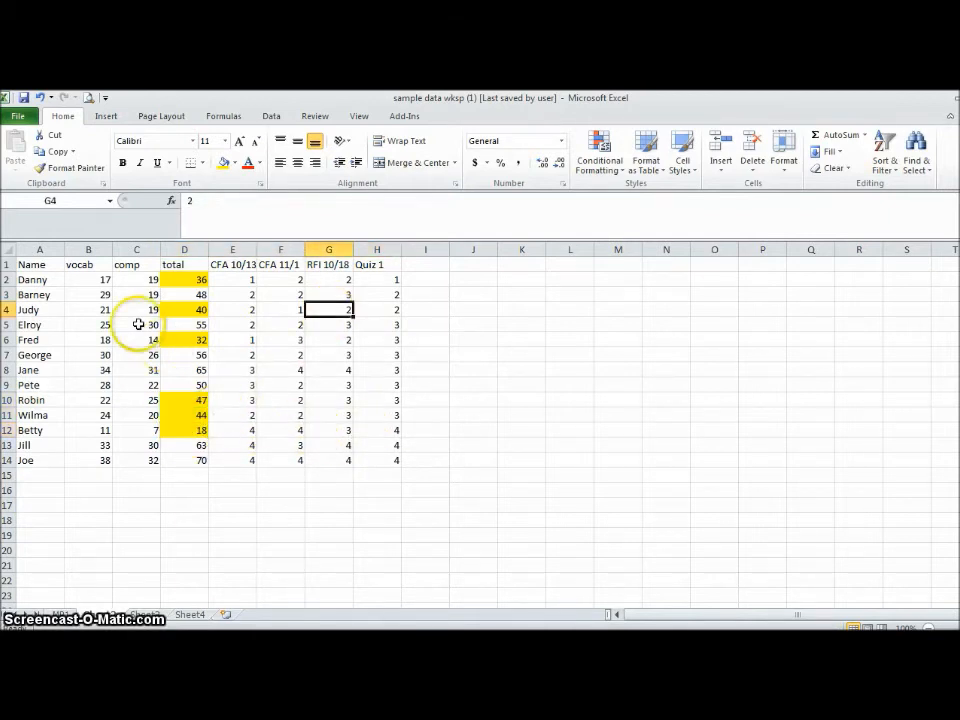
click(180, 283)
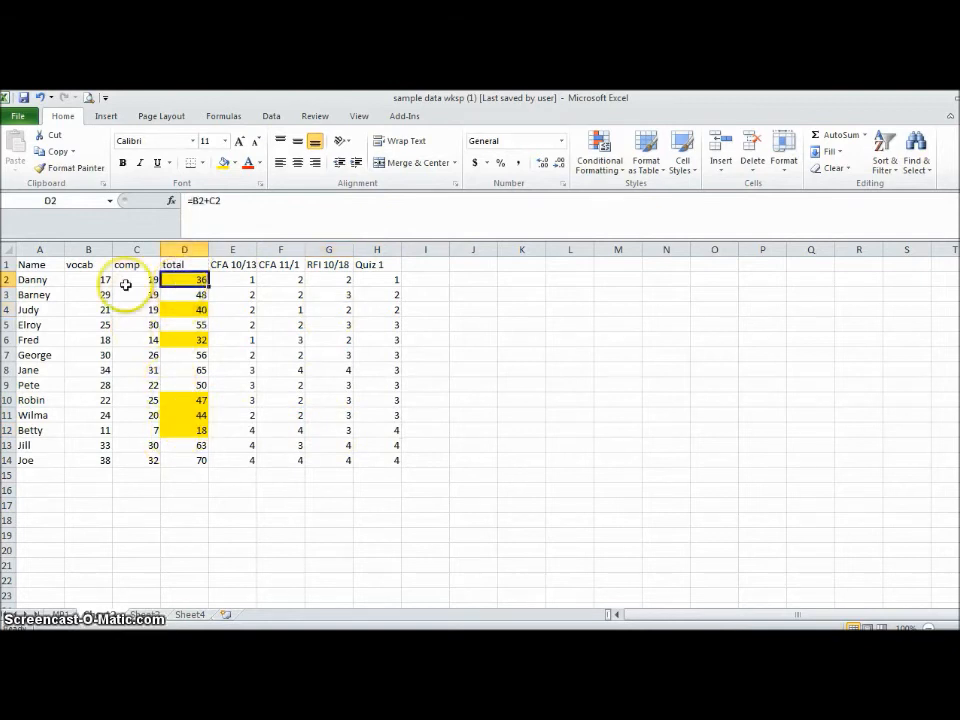
click(188, 312)
click(190, 339)
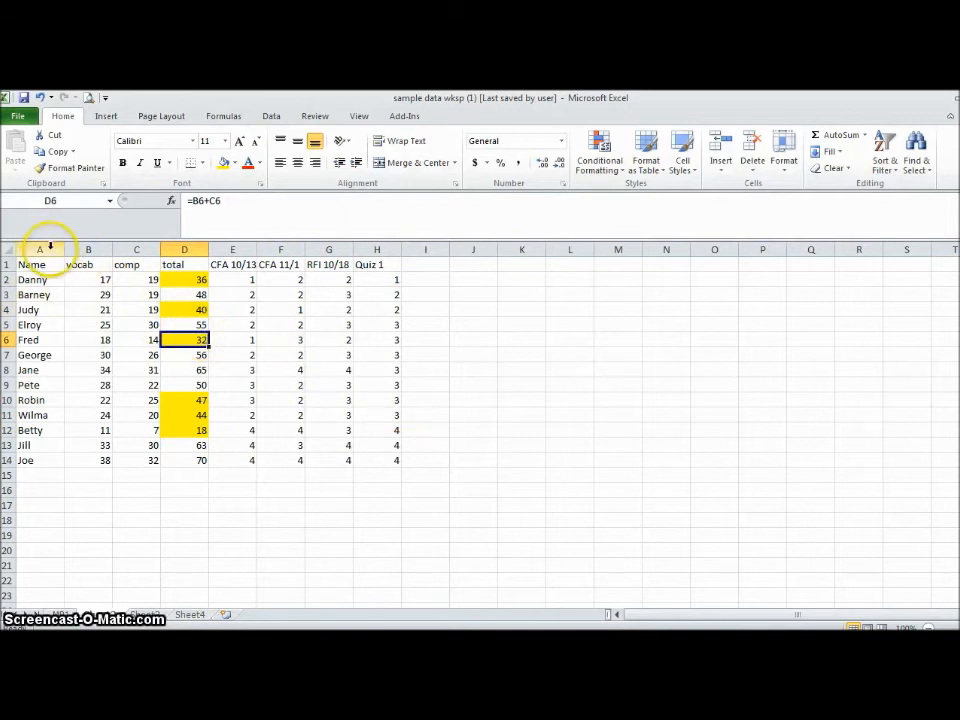
- Turn on filtering for the header row of columns A through H
drag(47, 244, 394, 242)
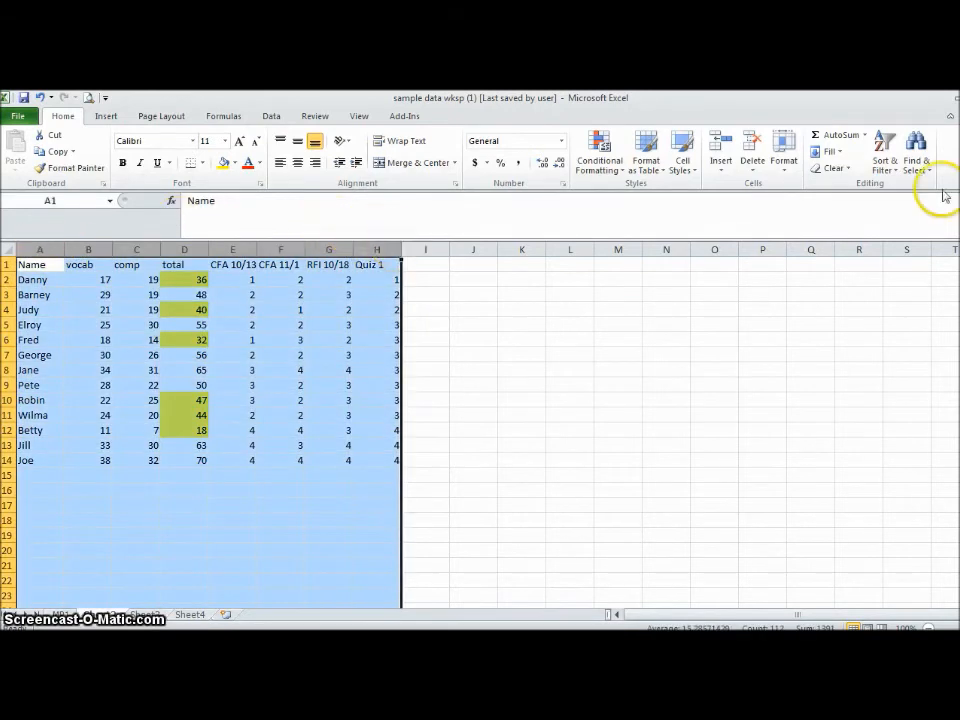
click(882, 168)
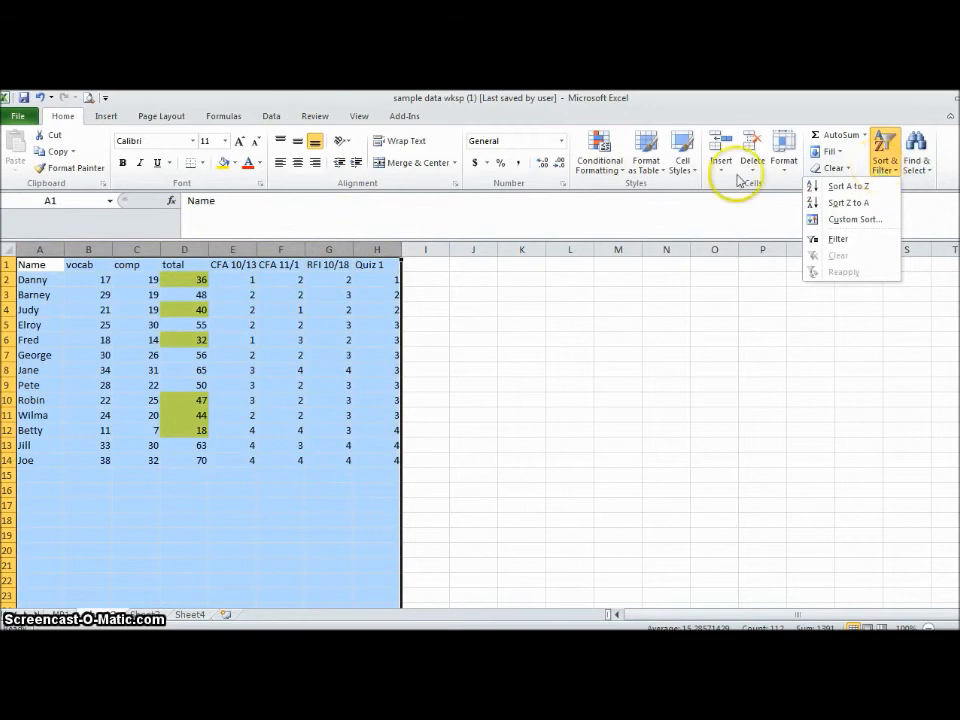
click(274, 118)
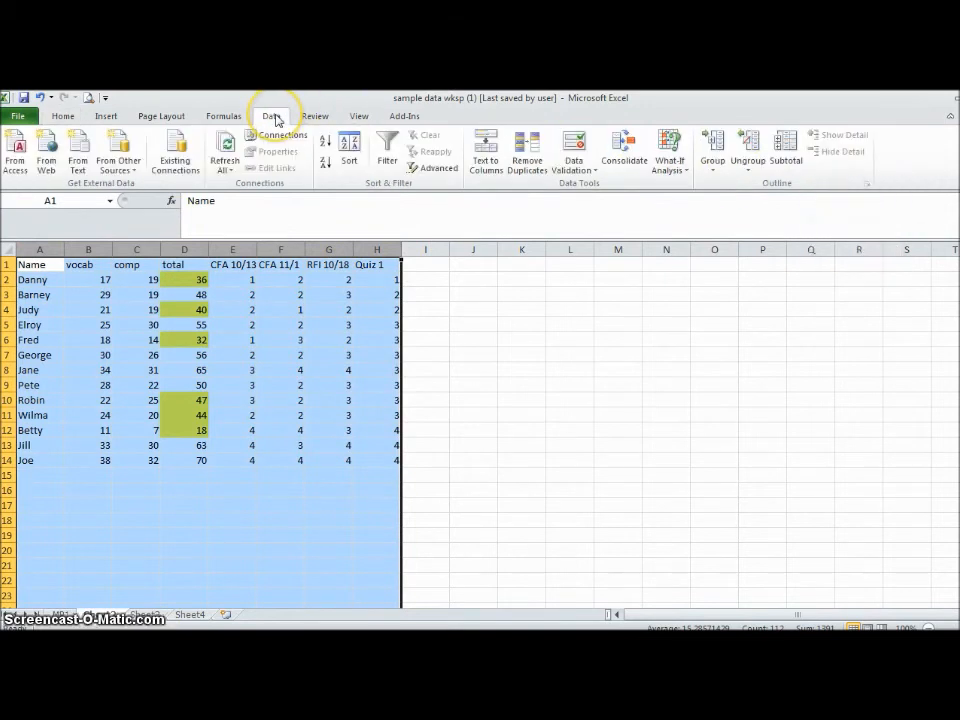
click(383, 153)
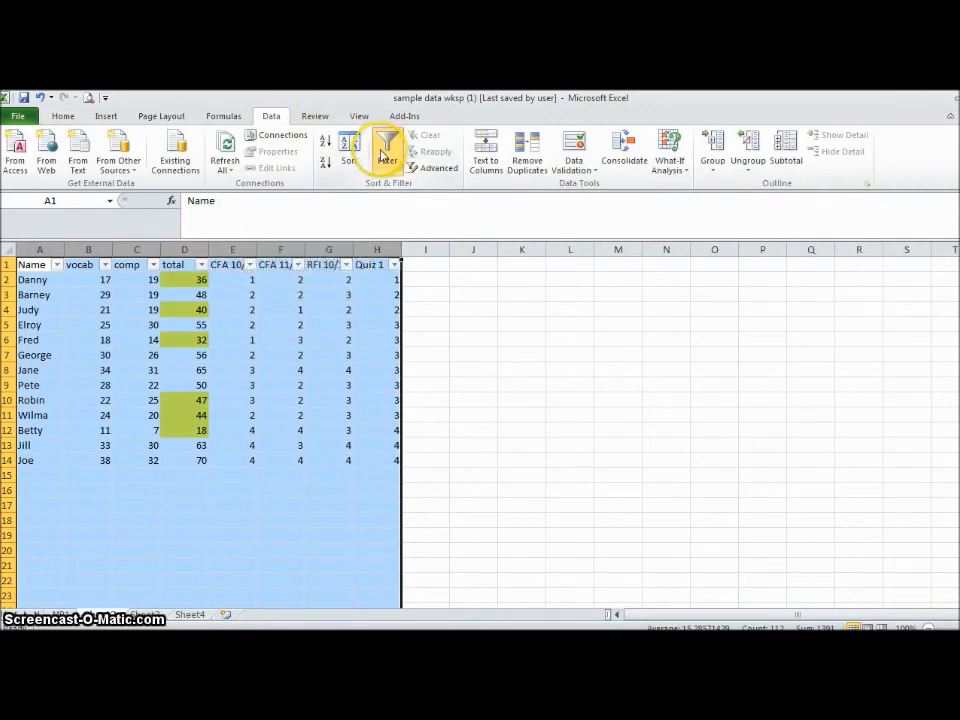
click(503, 401)
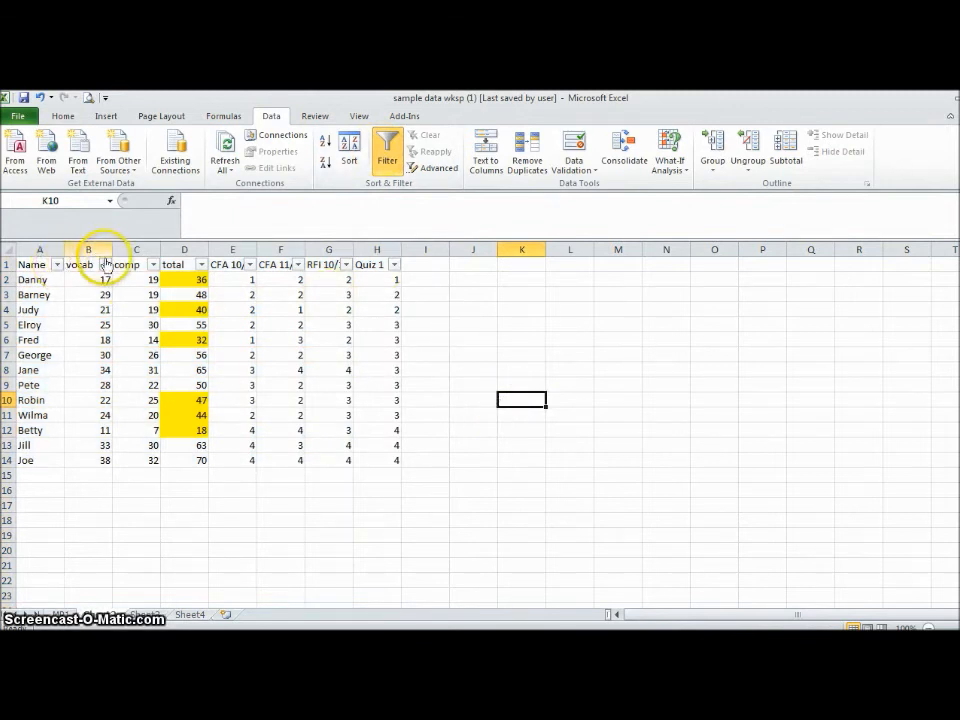
- Filter the Quiz 1 column to show only the rows with a score of 4
click(390, 266)
click(395, 266)
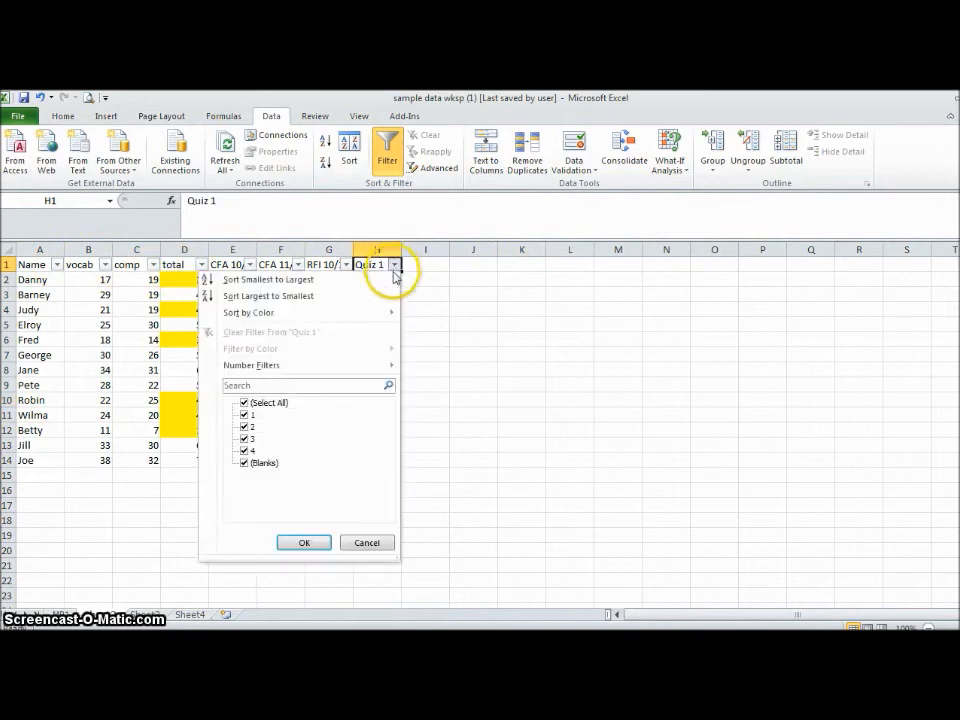
click(244, 403)
click(244, 451)
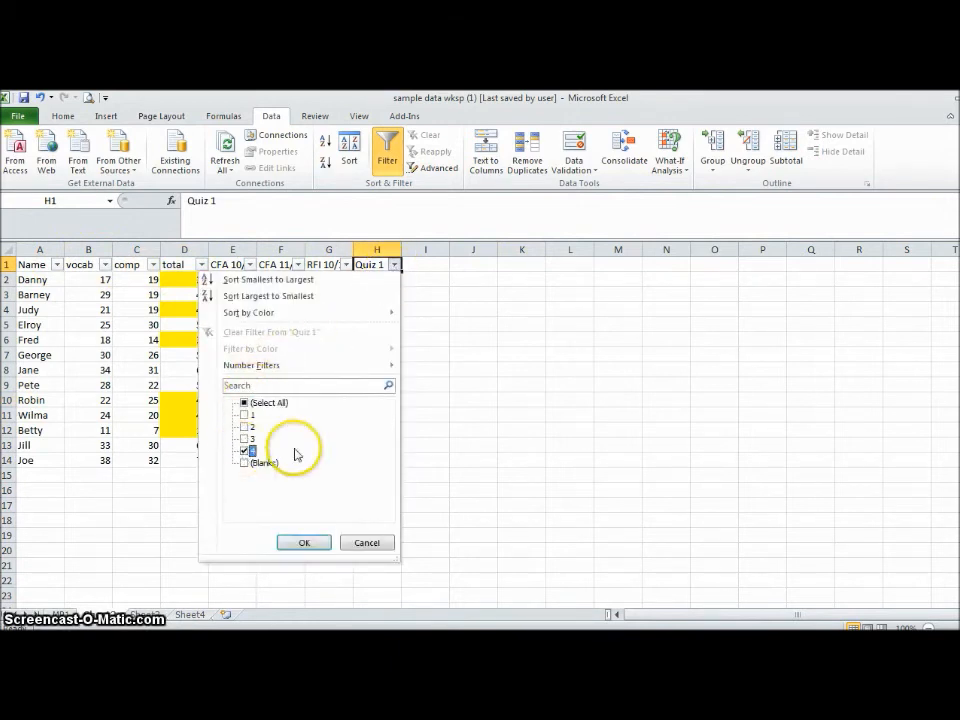
click(305, 544)
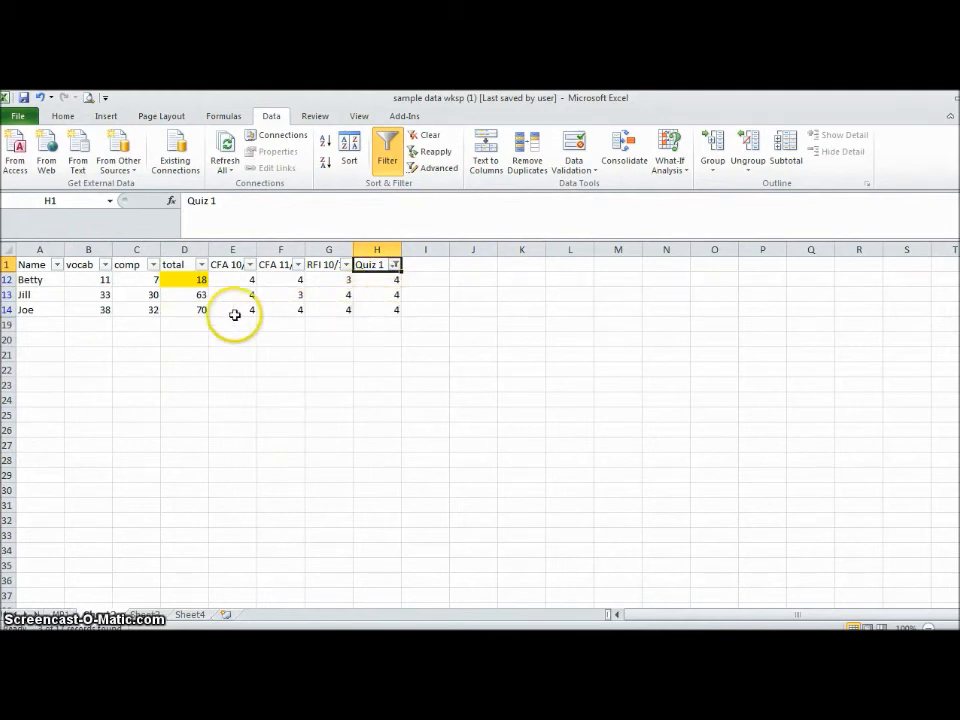
click(176, 311)
click(362, 309)
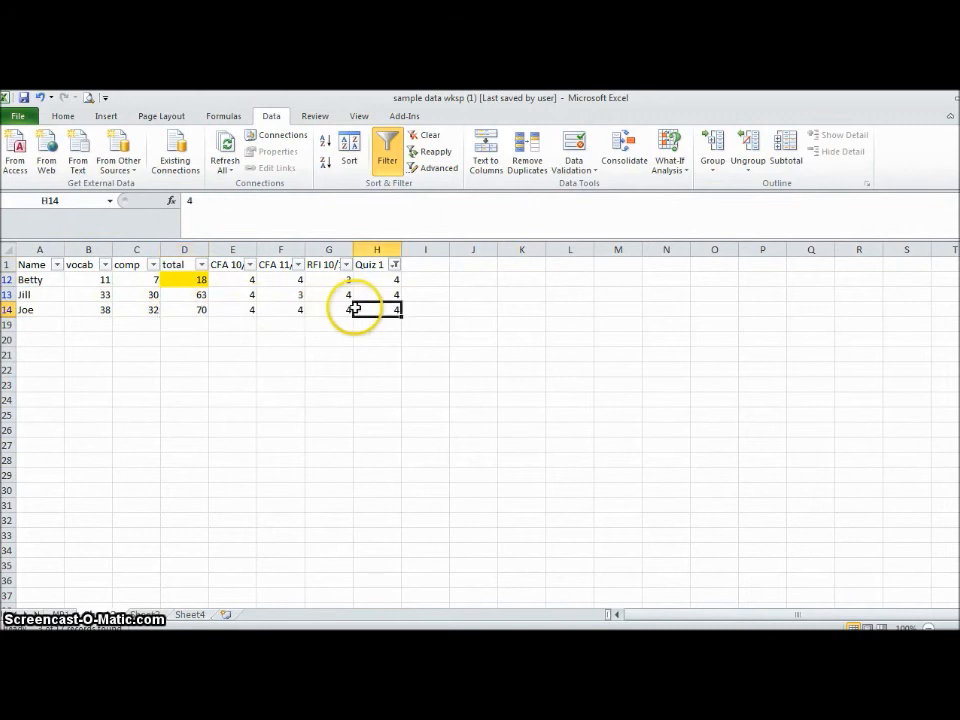
- Change the Quiz 1 filter to show only score 1, and extend it to include score 2
click(396, 265)
click(246, 414)
click(244, 450)
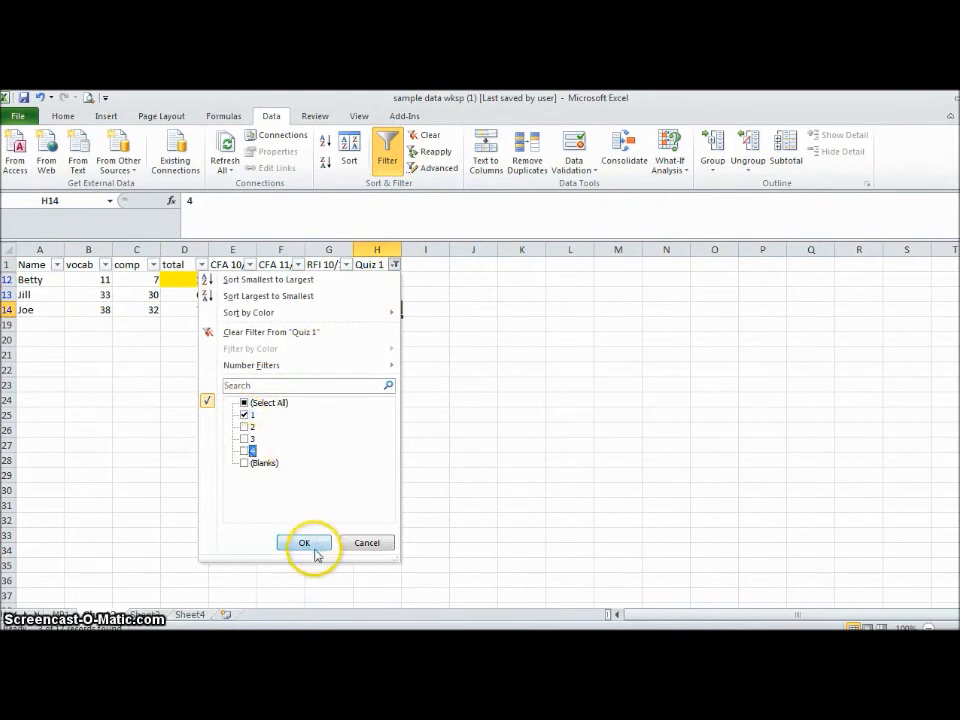
click(306, 542)
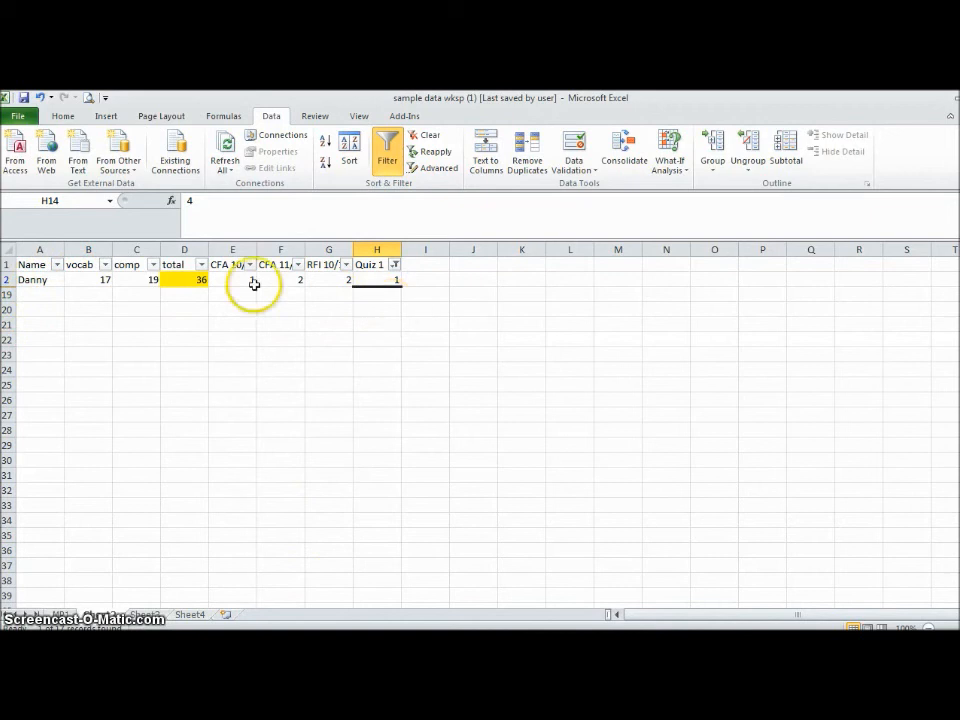
click(192, 280)
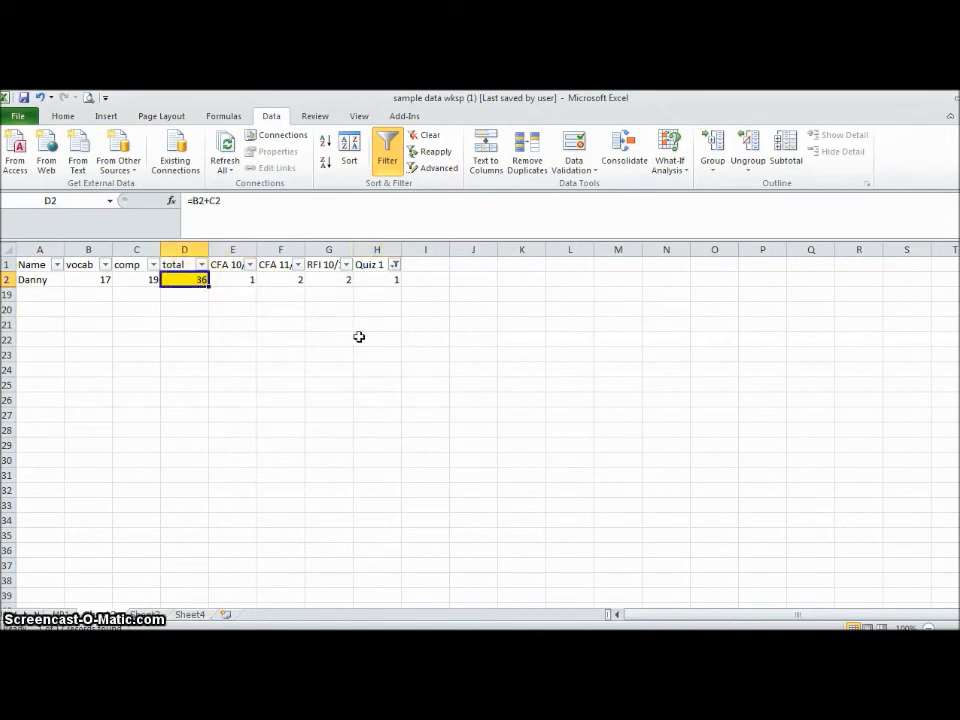
click(395, 266)
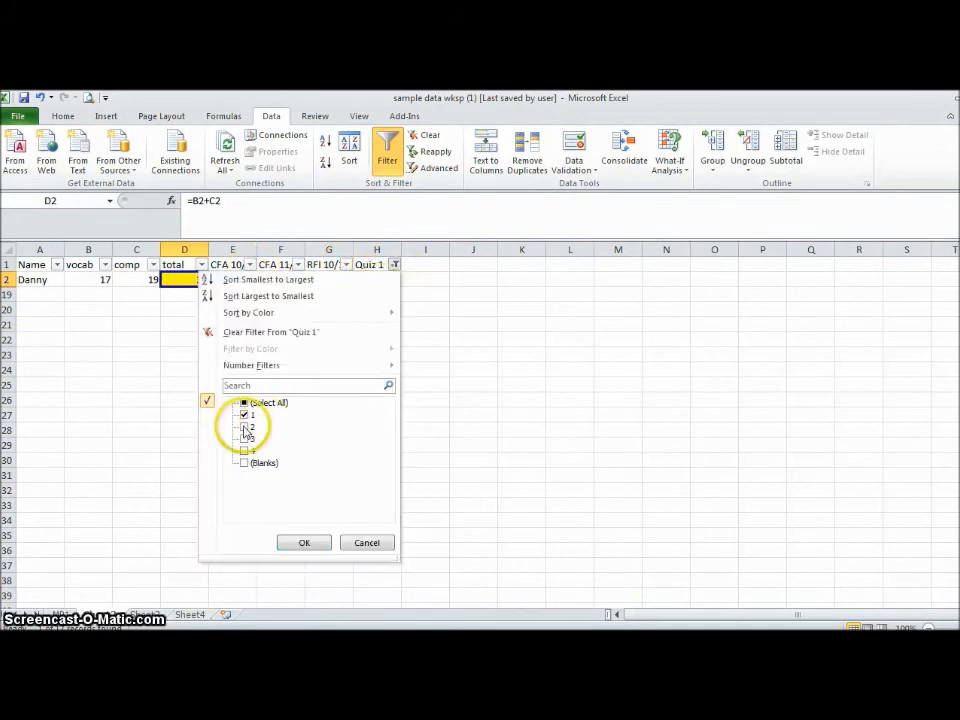
click(305, 542)
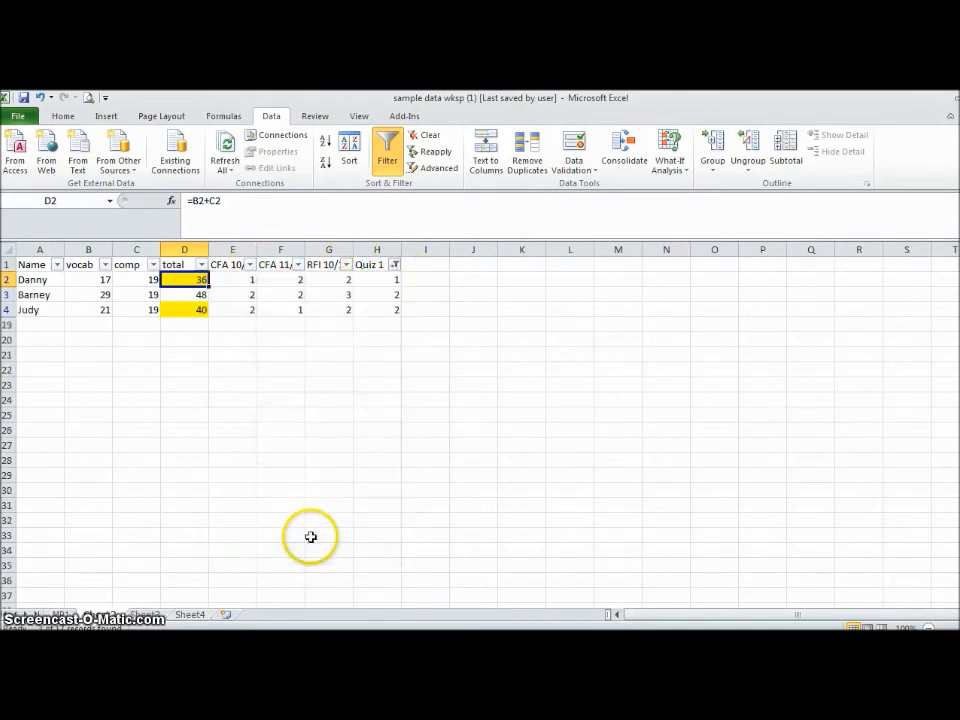
- Copy the entire filtered sheet and paste it into Sheet4 starting at cell A1
click(6, 251)
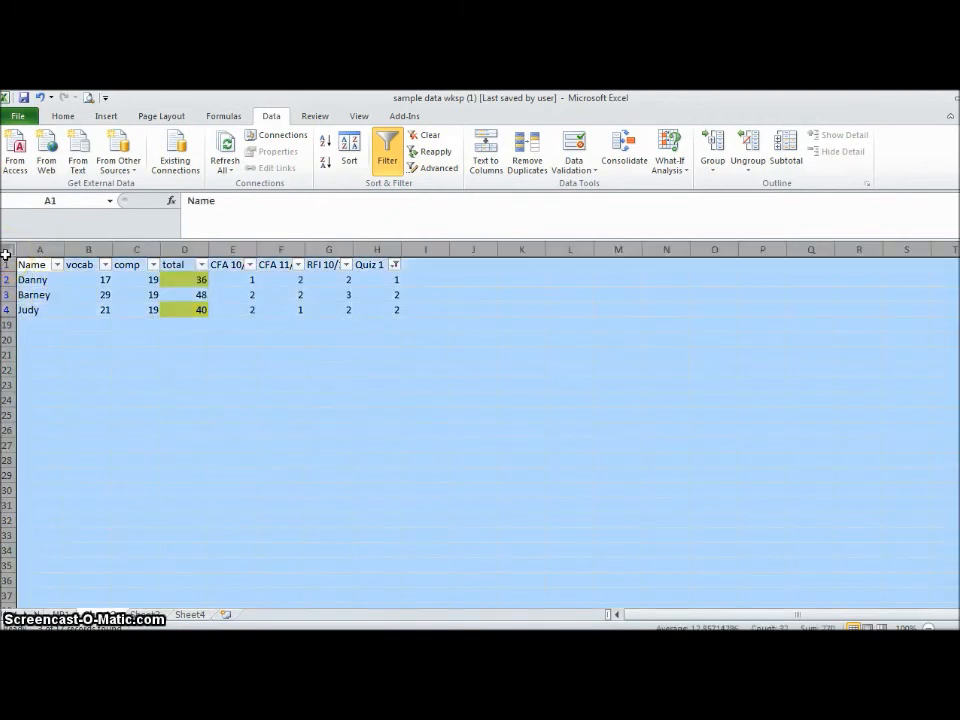
key(ctrl+c)
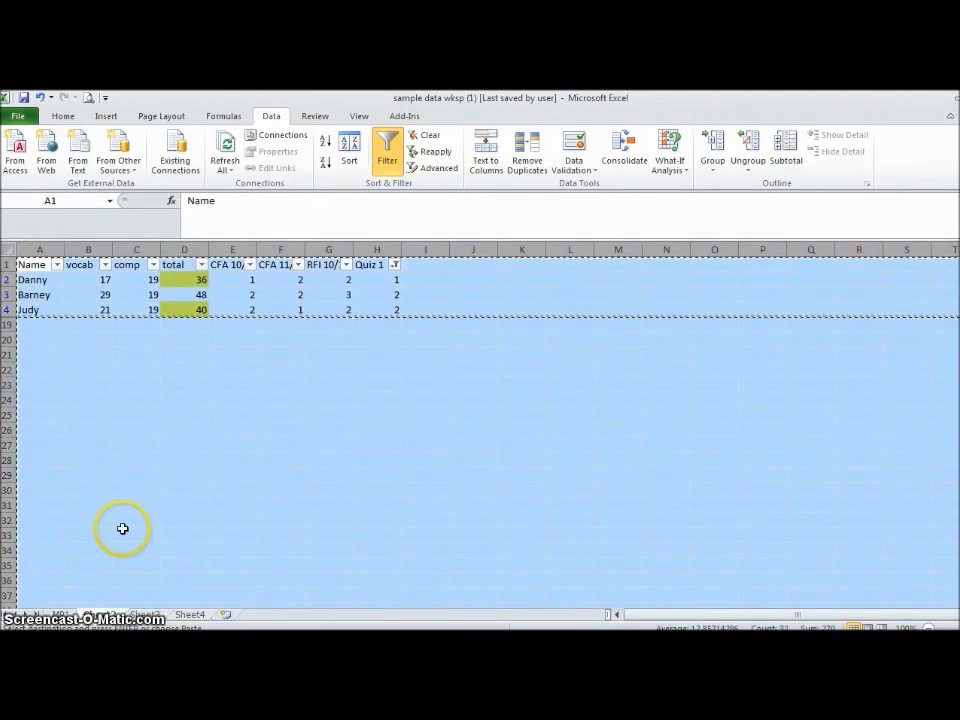
click(191, 615)
key(ctrl+v)
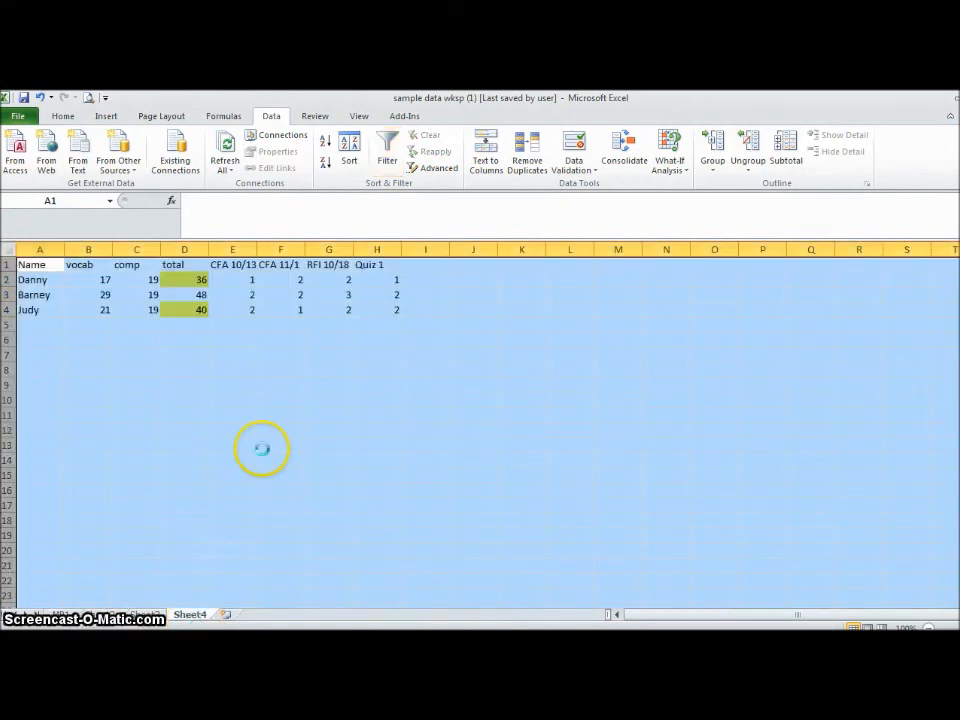
click(262, 447)
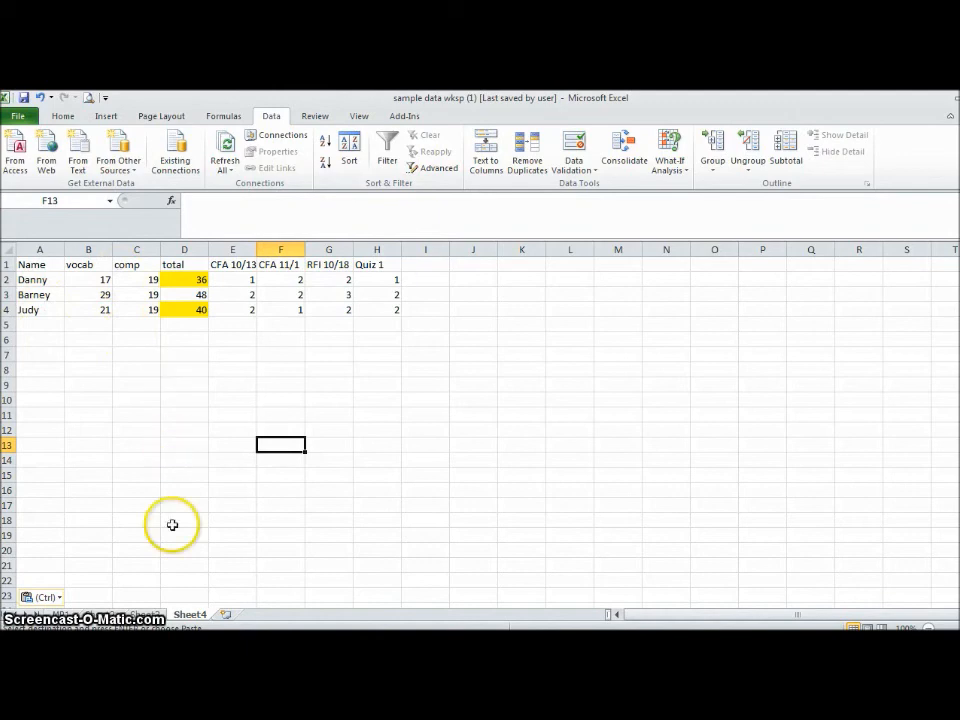
- Return to the sheet with the filtered scores, show all Quiz 1 values again, and clear the copy selection
click(145, 614)
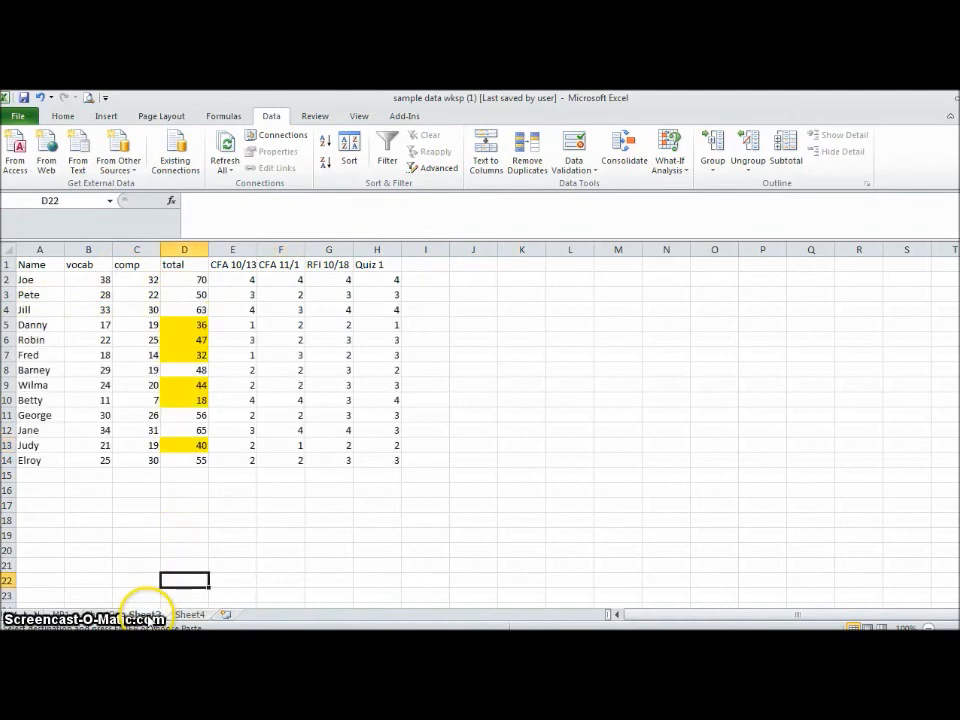
click(95, 613)
click(72, 613)
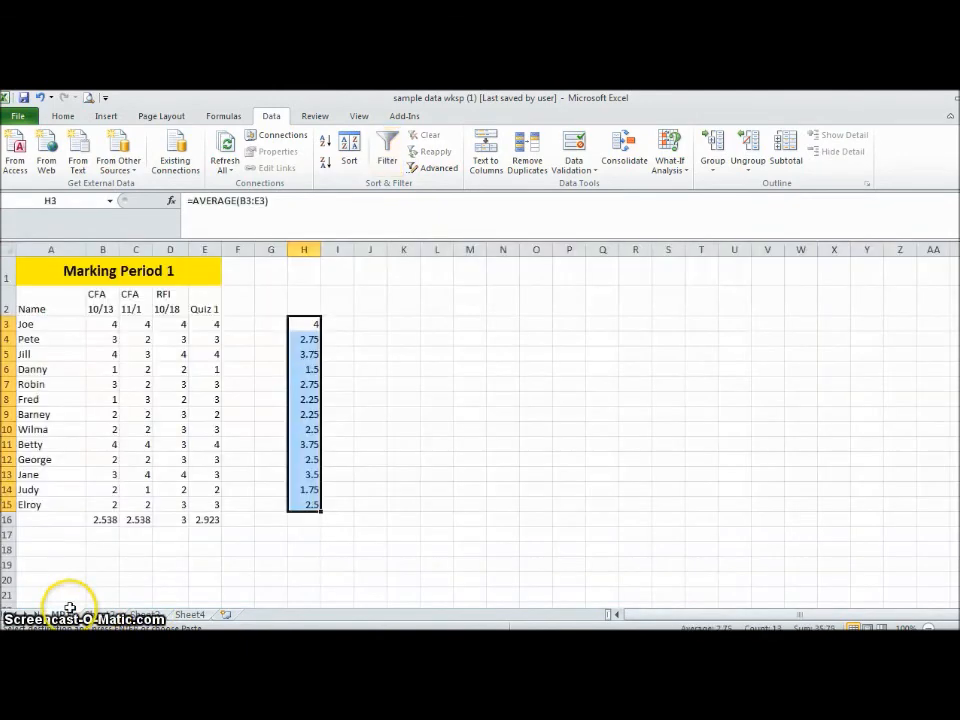
click(190, 506)
click(126, 613)
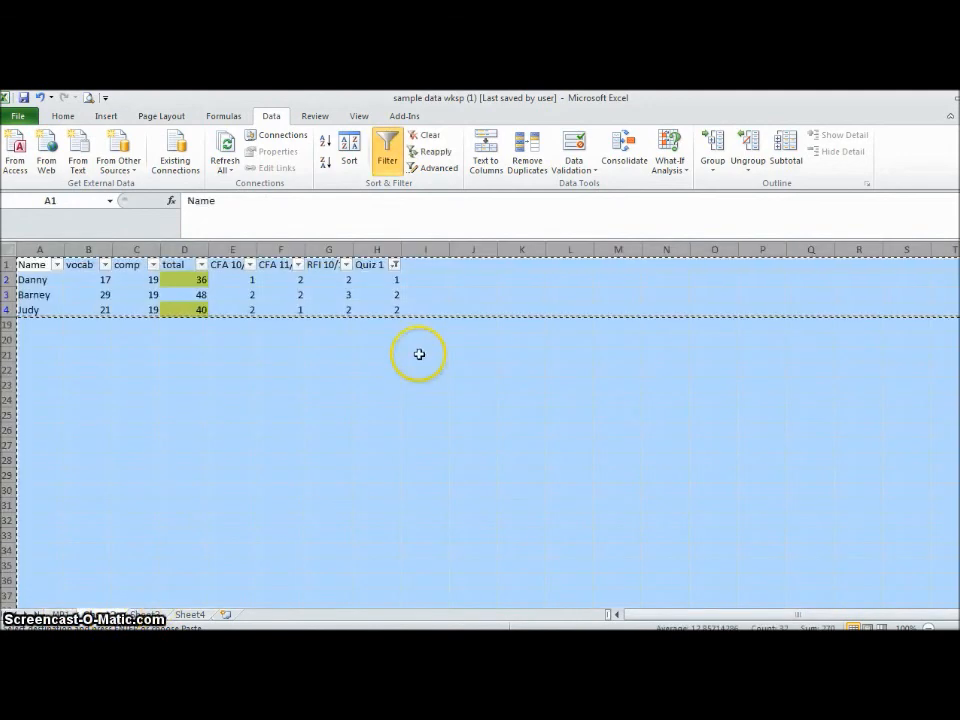
click(396, 265)
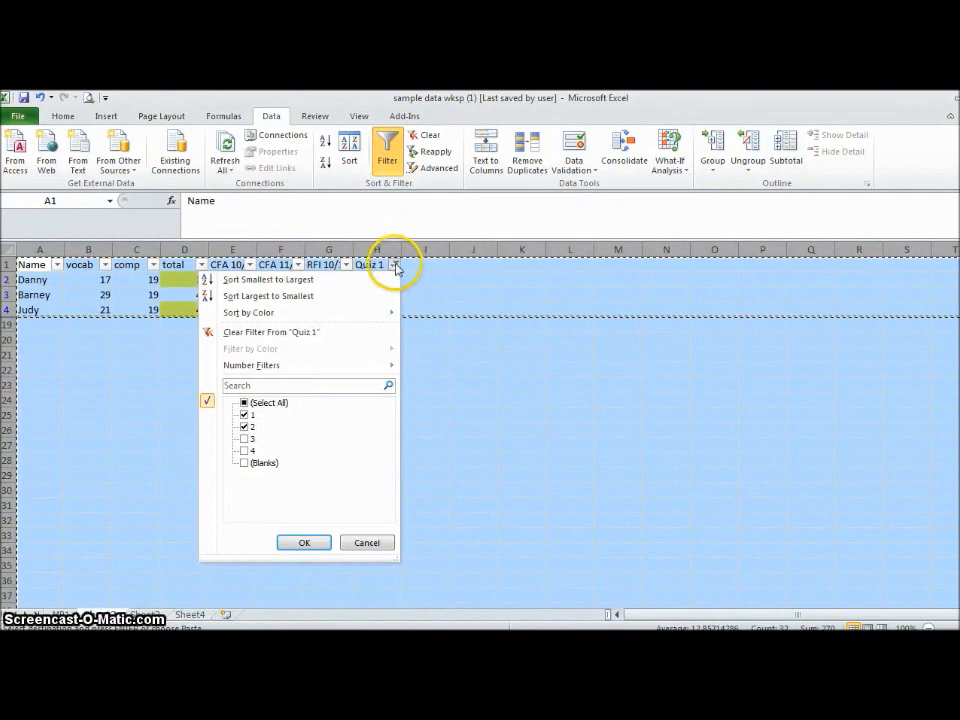
click(304, 542)
click(295, 537)
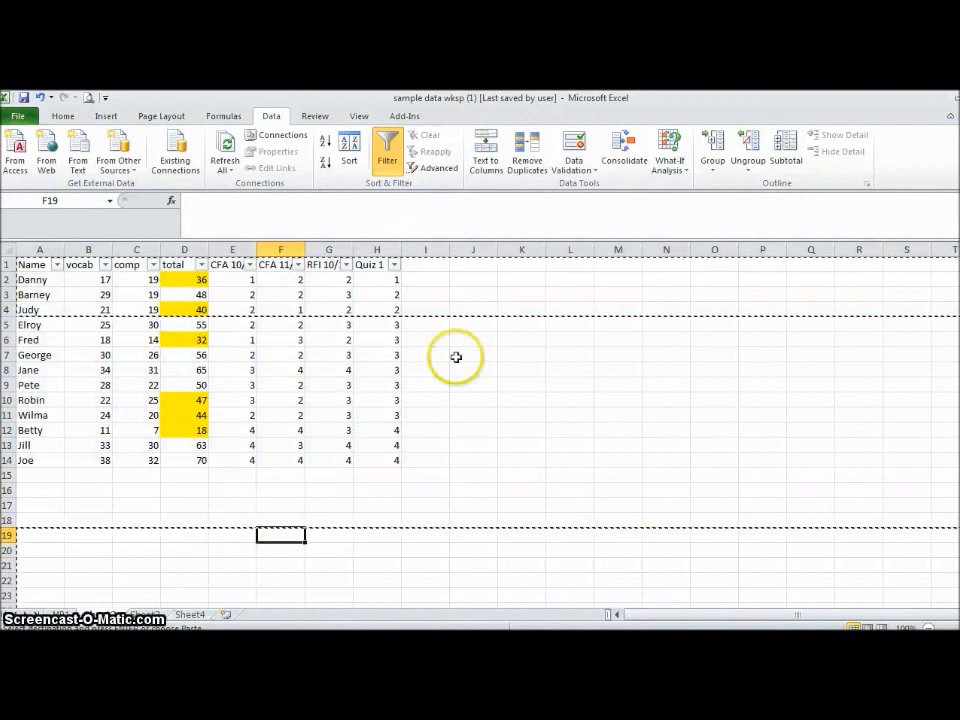
key(Escape)
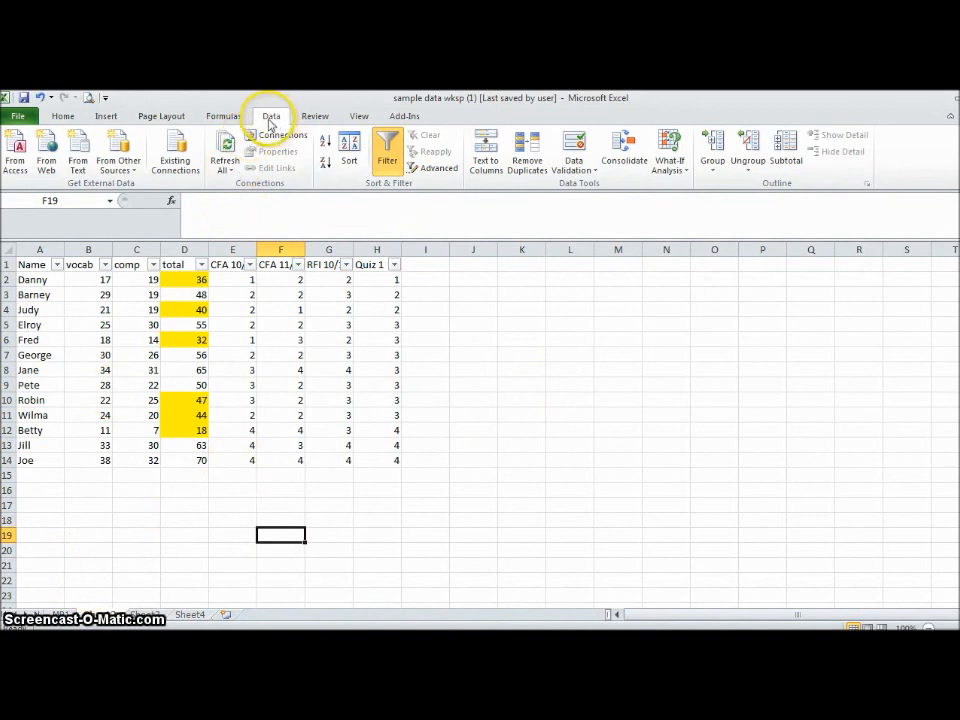
click(64, 118)
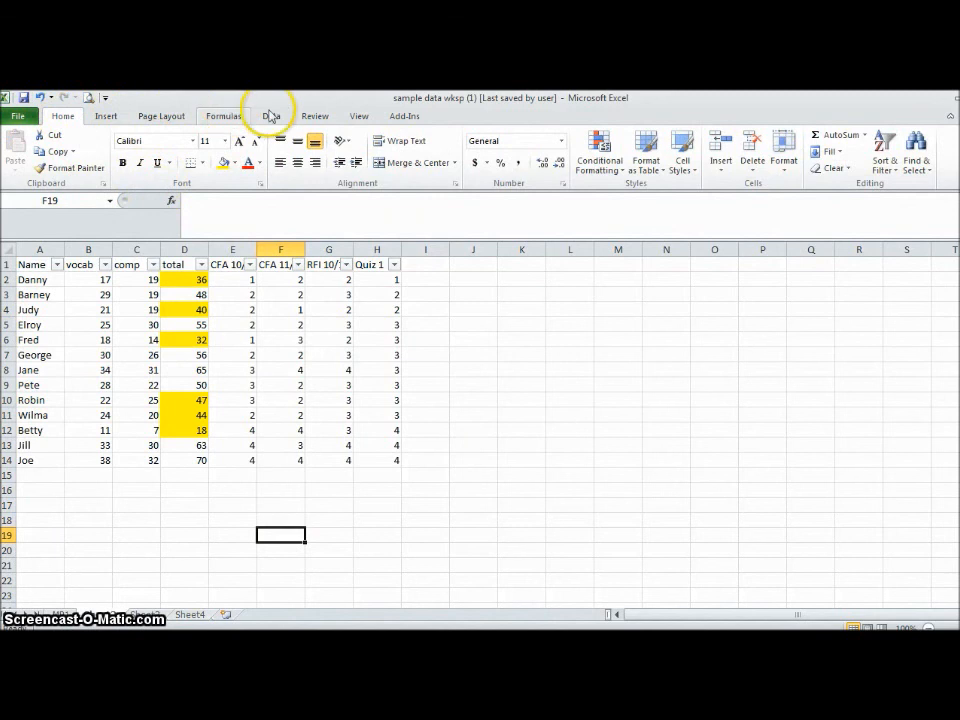
click(172, 201)
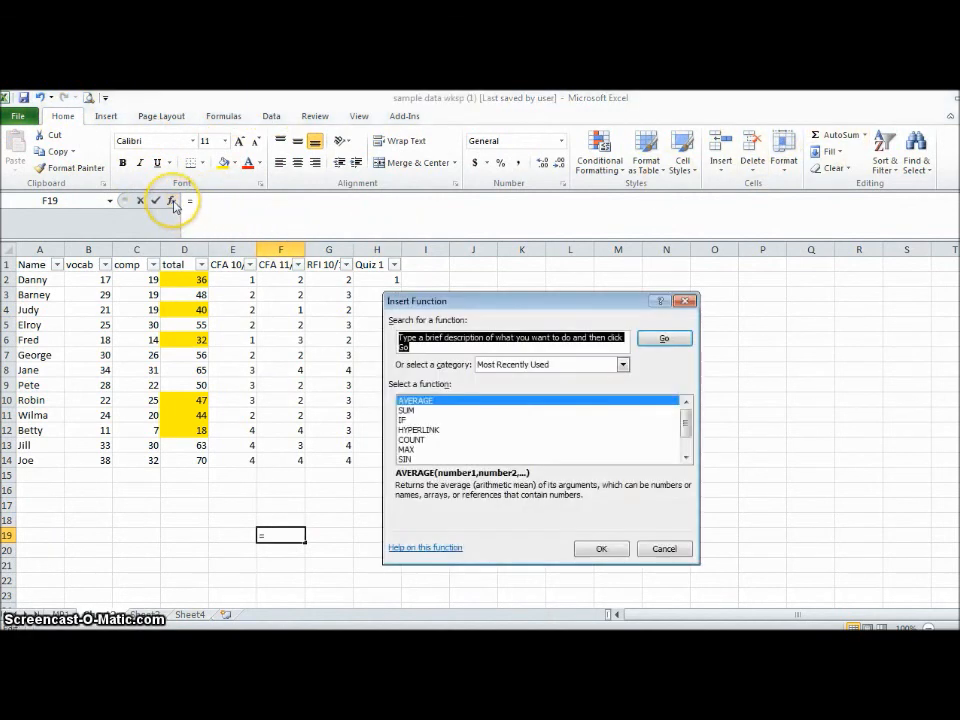
click(686, 301)
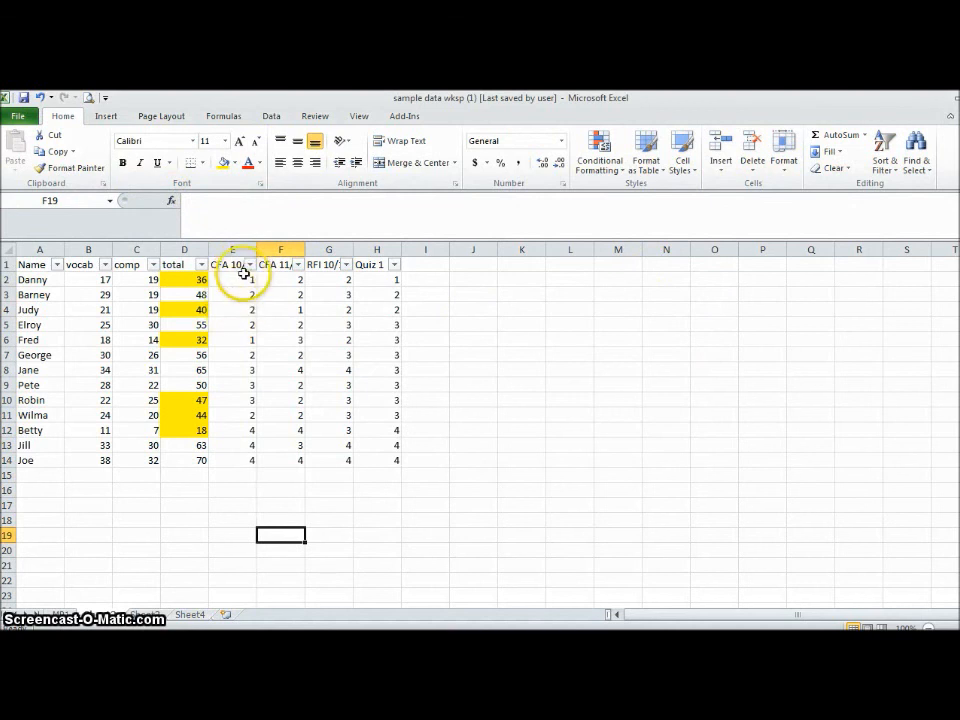
click(270, 118)
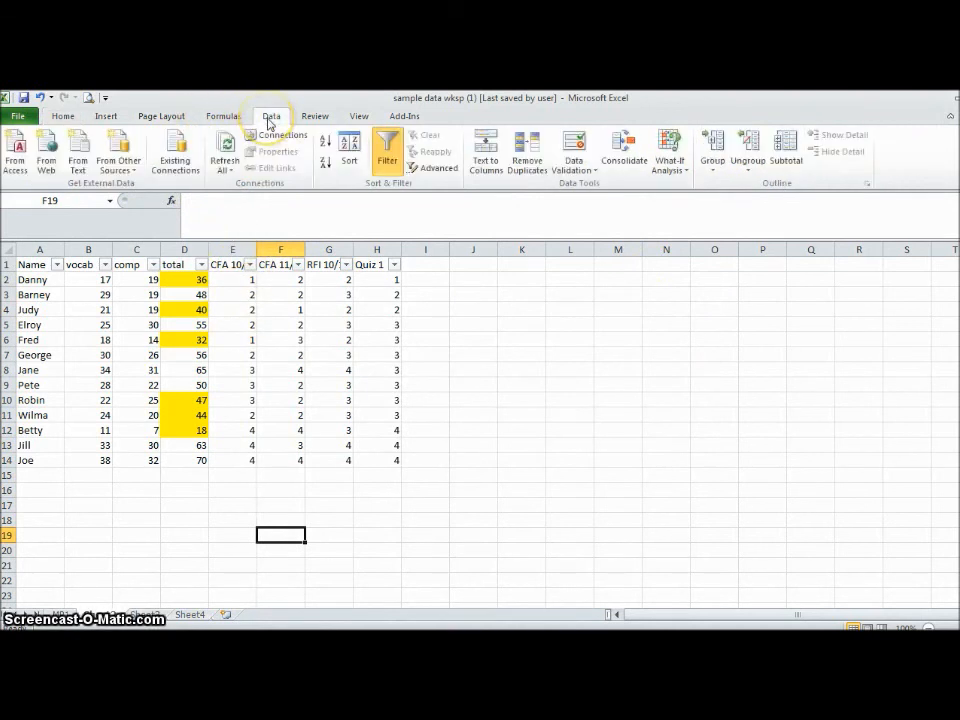
click(58, 118)
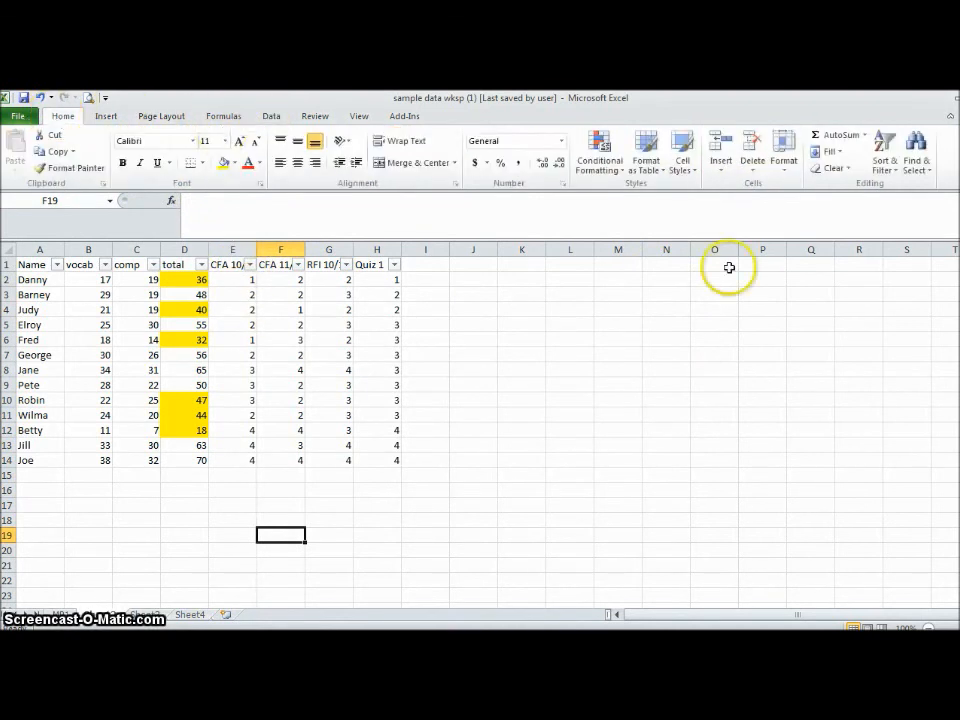
click(893, 160)
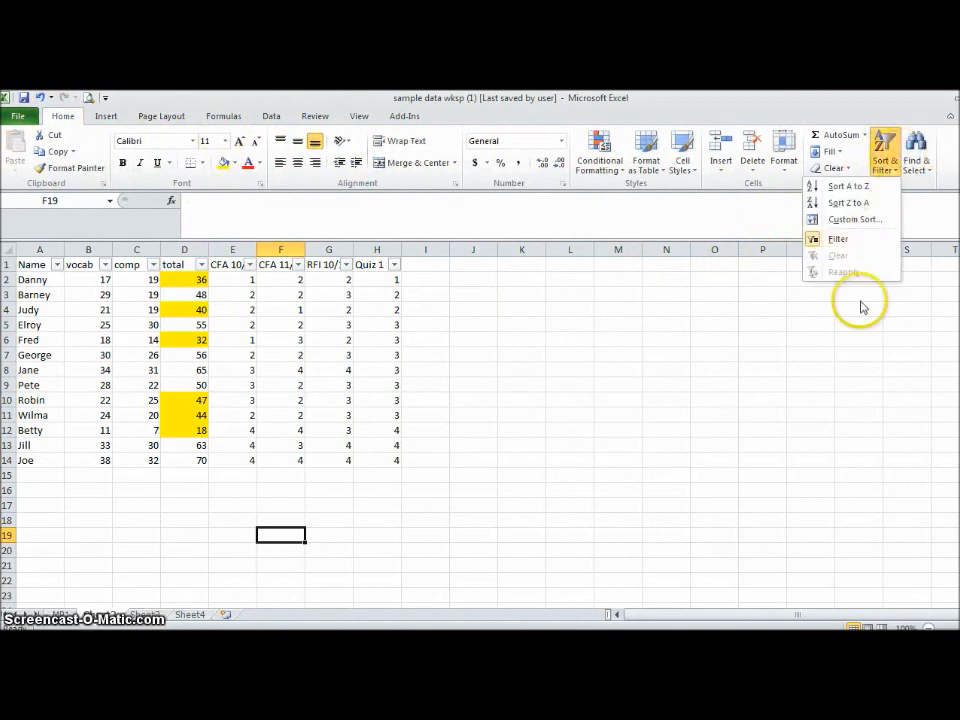
click(618, 443)
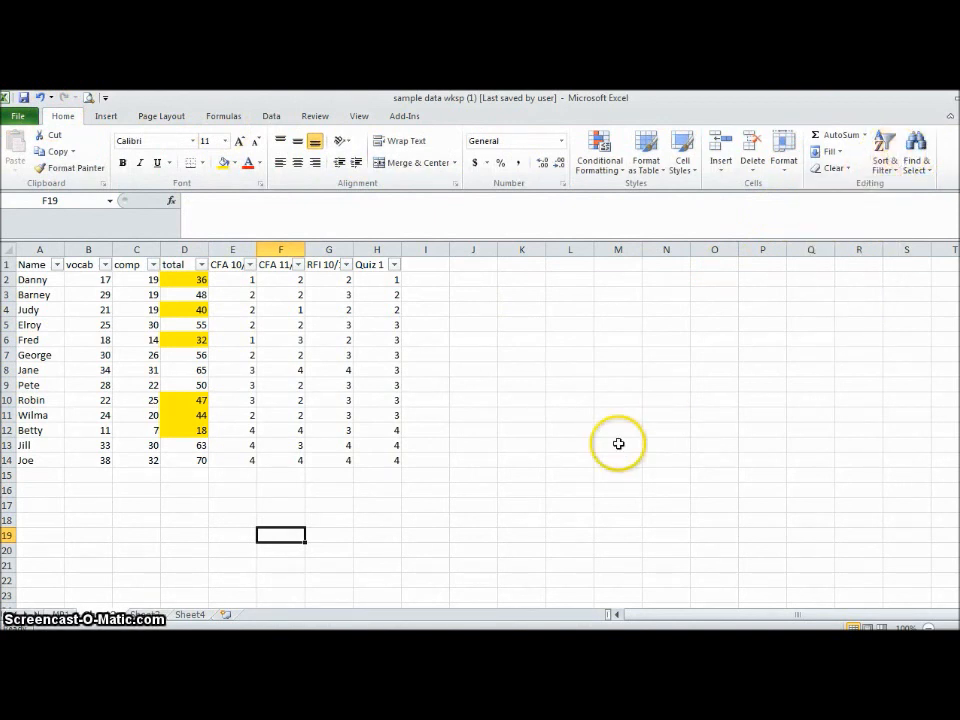